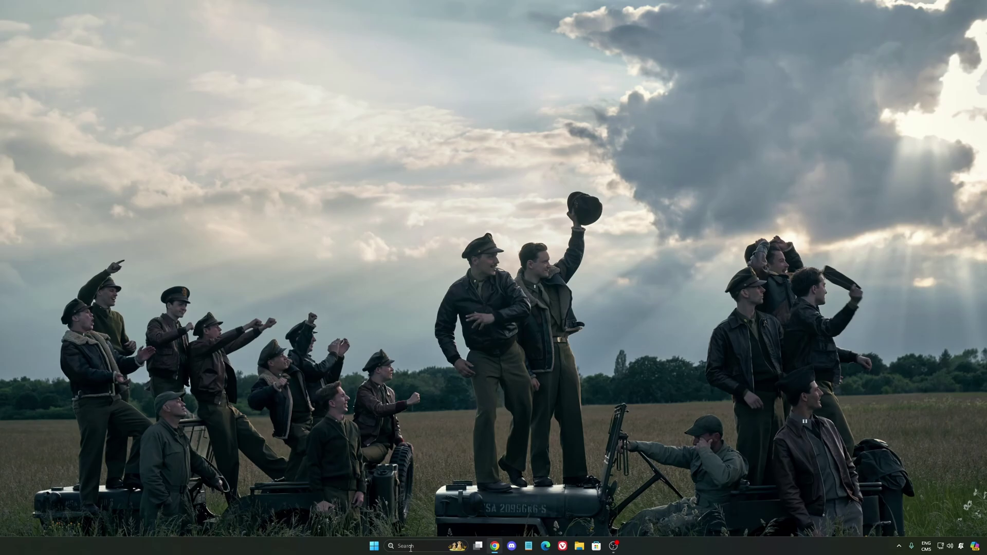
# Launch the Windows Settings app through a taskbar search for 'se'
pyautogui.click(411, 546)
pyautogui.write('seti')
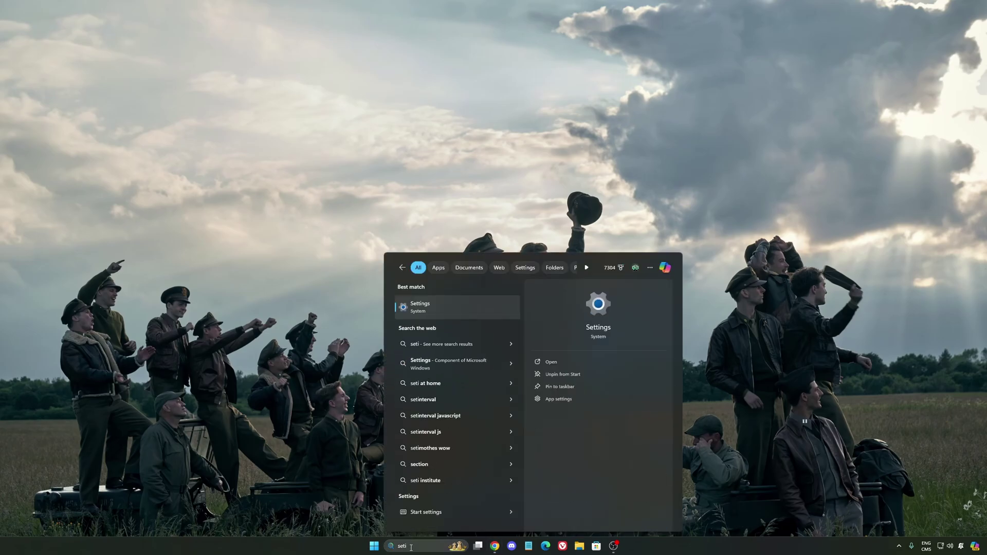
pyautogui.press('Return')
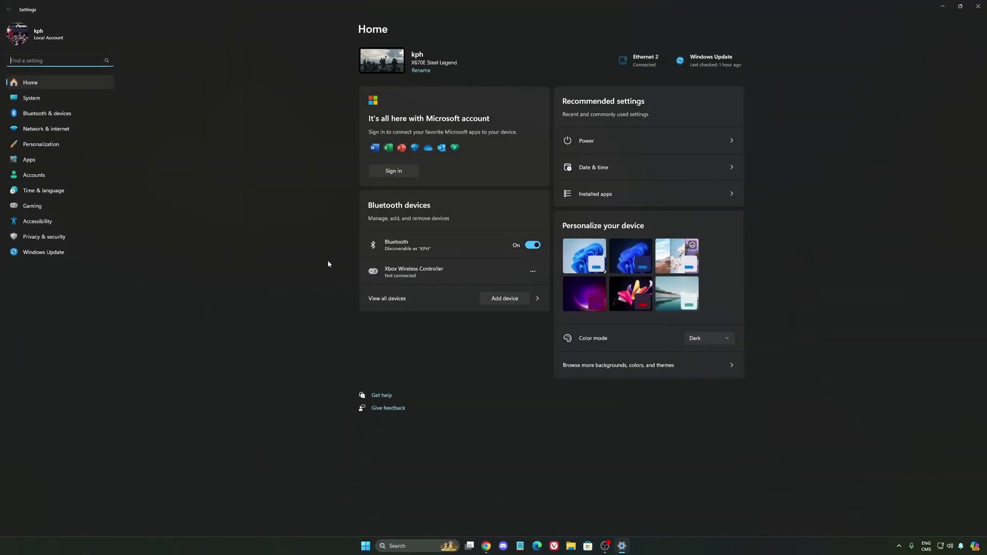
# Look over Gaming > Game Bar, then view Default graphics settings with GPU scheduling and Auto HDR on
pyautogui.click(42, 207)
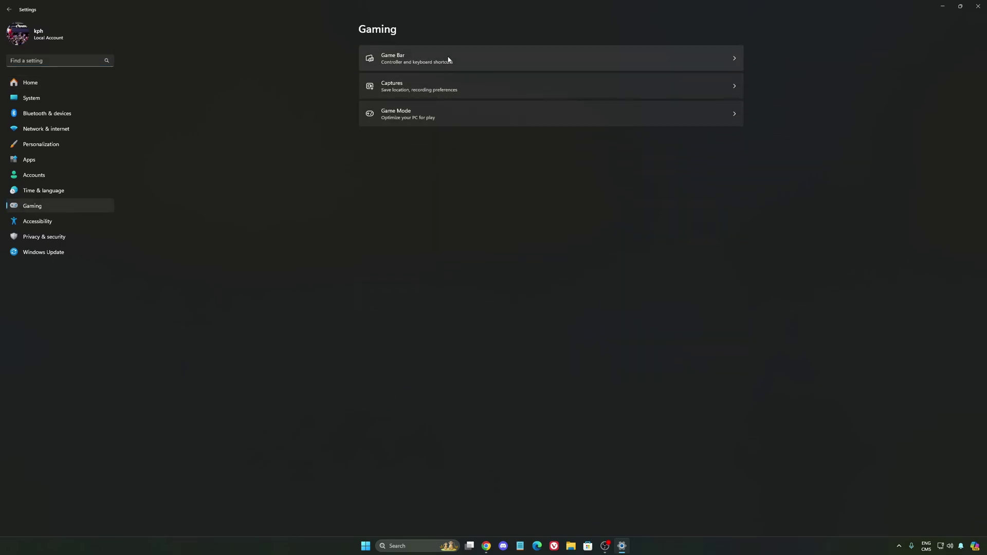
pyautogui.click(425, 58)
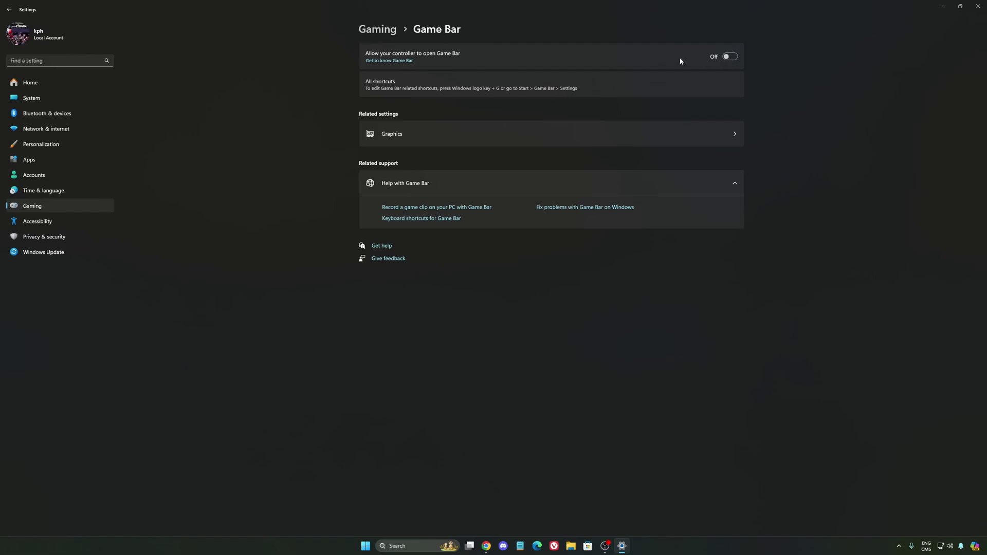
pyautogui.click(462, 137)
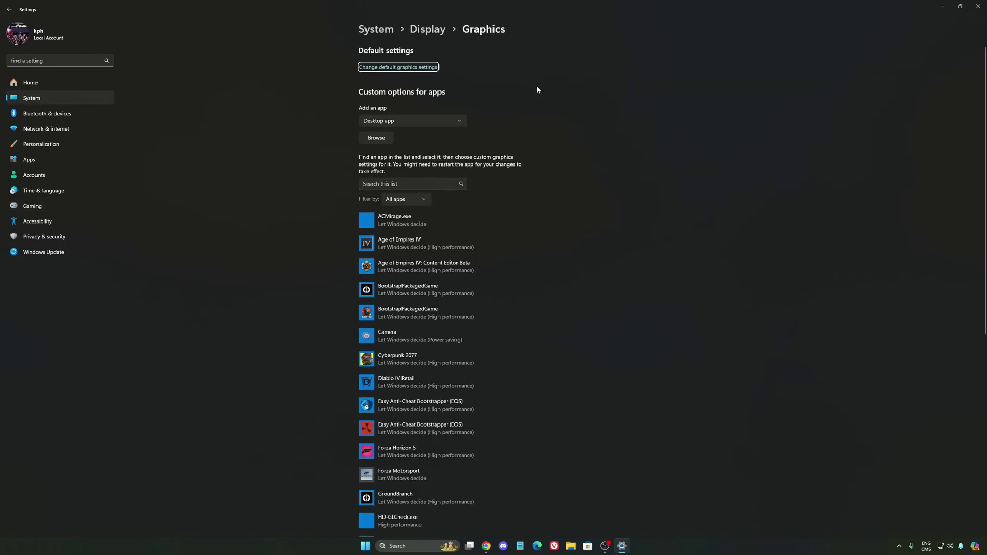
pyautogui.click(381, 69)
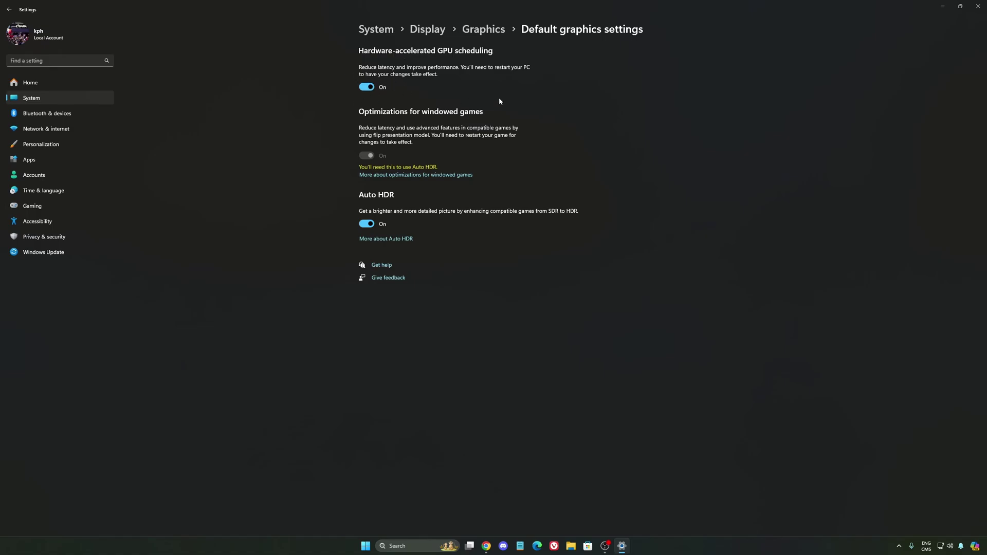
# Review Gaming > Captures, then open Game Mode and confirm it is On
pyautogui.click(51, 205)
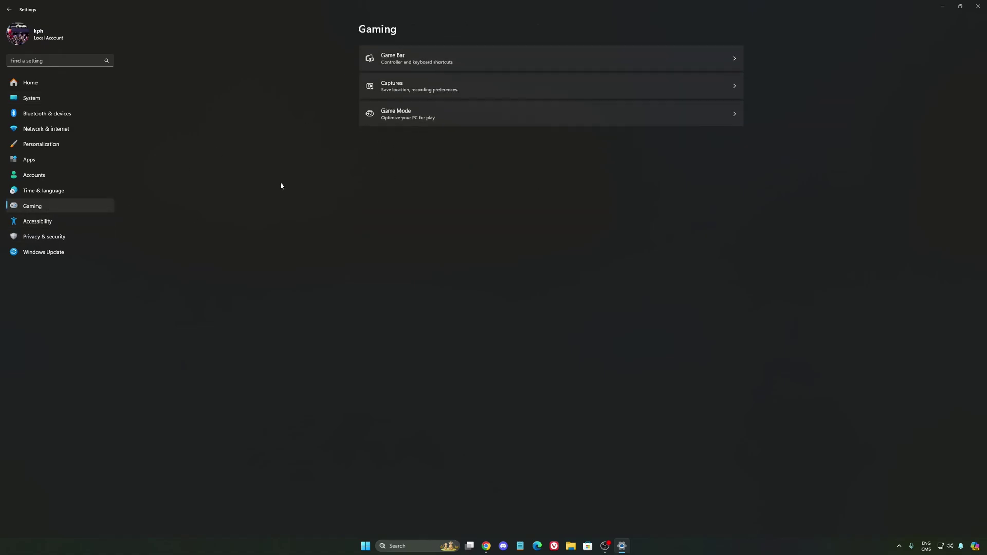
pyautogui.click(492, 90)
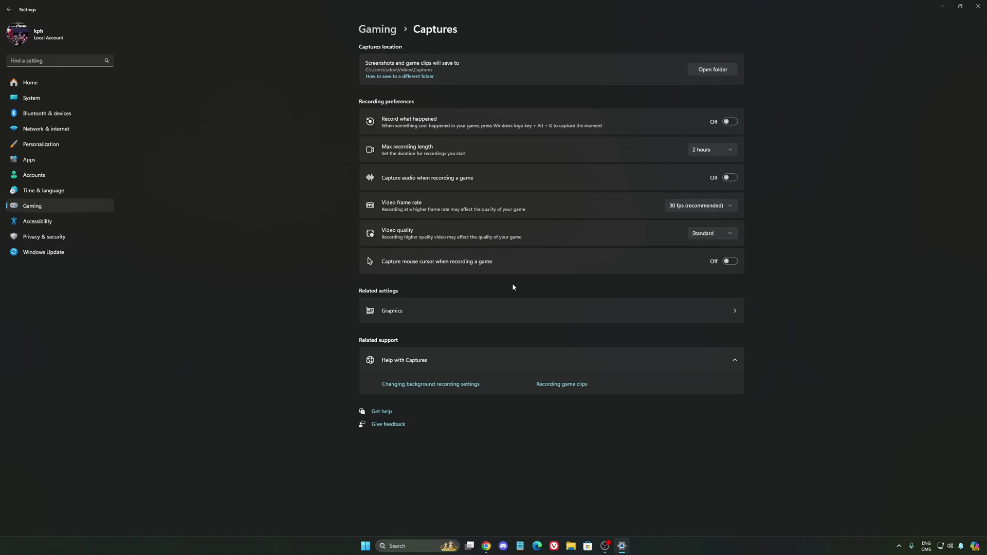
pyautogui.click(81, 208)
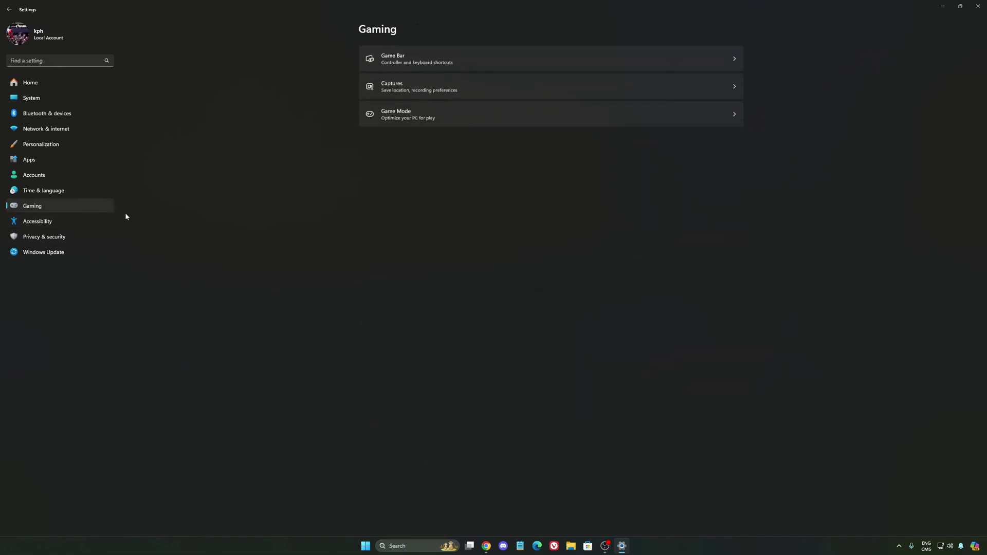
pyautogui.click(456, 114)
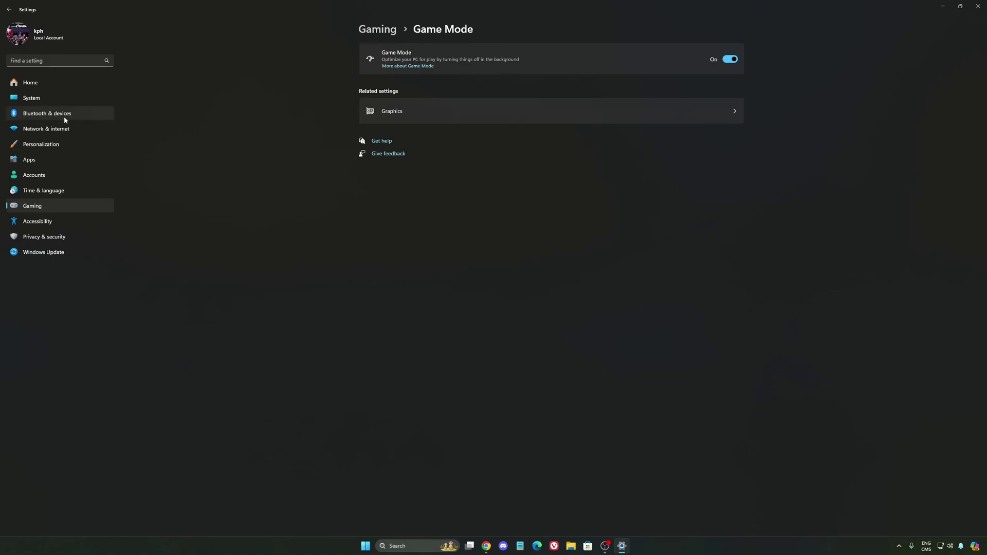
# Check the Power mode choices under System > Power, keeping Balanced
pyautogui.click(45, 98)
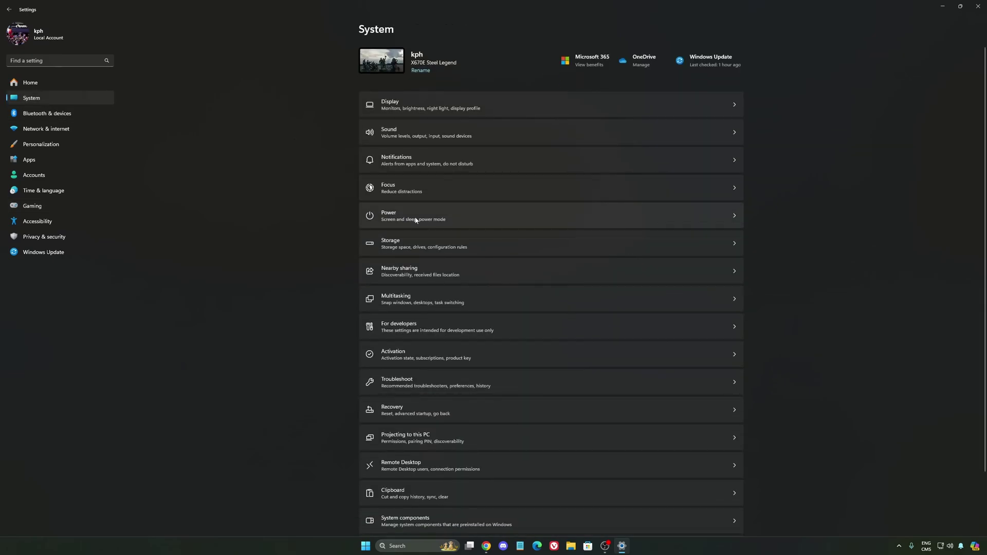
pyautogui.click(476, 215)
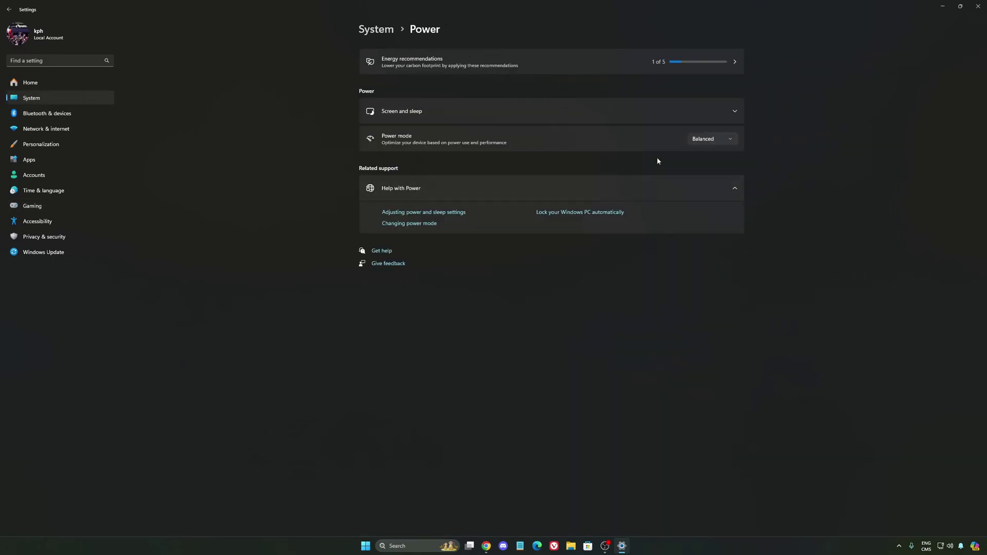
pyautogui.click(727, 144)
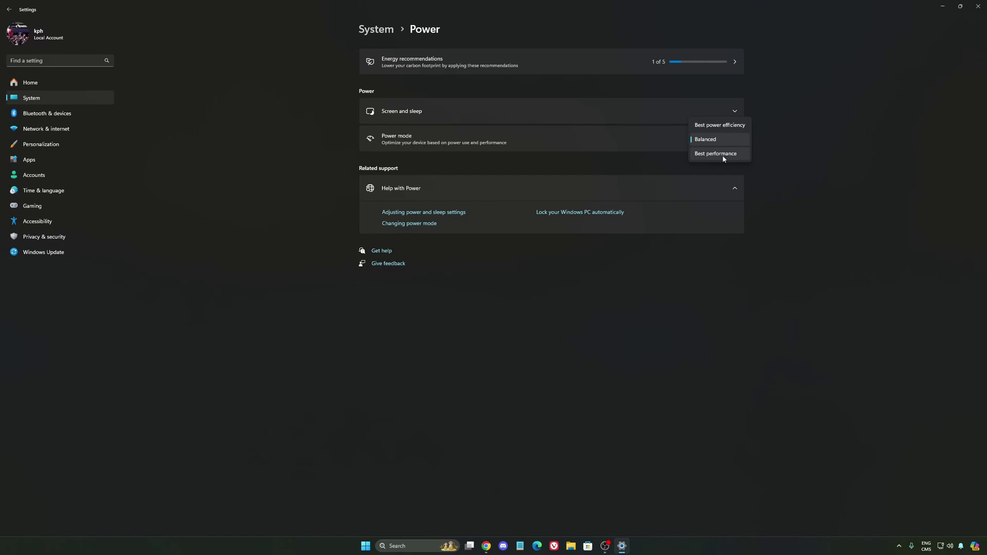
pyautogui.click(700, 139)
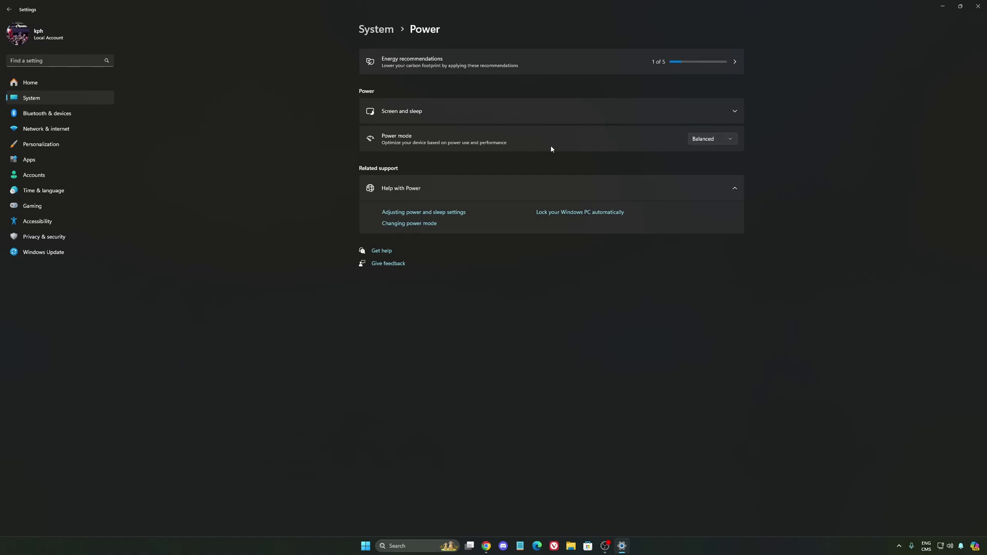
pyautogui.click(712, 139)
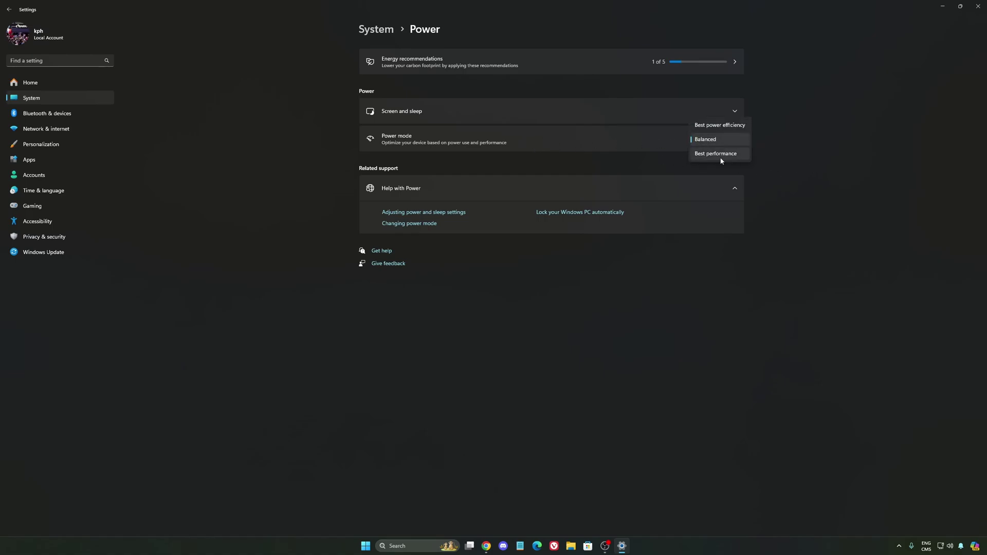
pyautogui.click(807, 159)
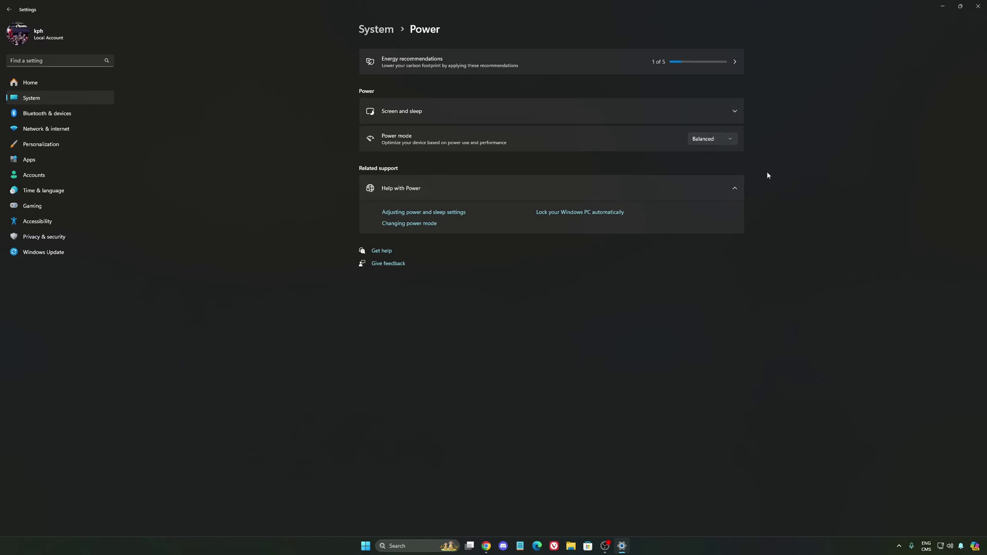
# Go from Settings Home to Windows Update to confirm the PC is up to date
pyautogui.click(54, 85)
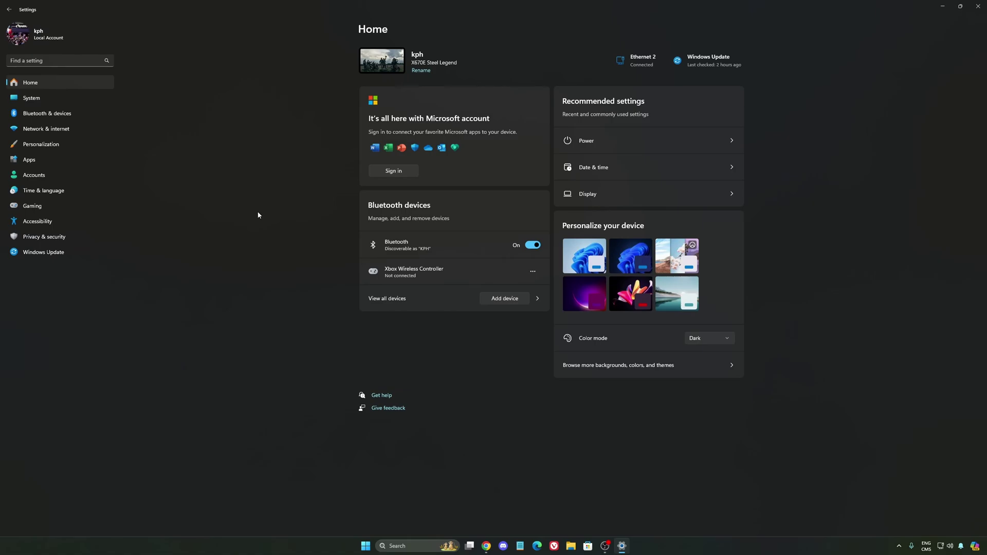
pyautogui.click(81, 255)
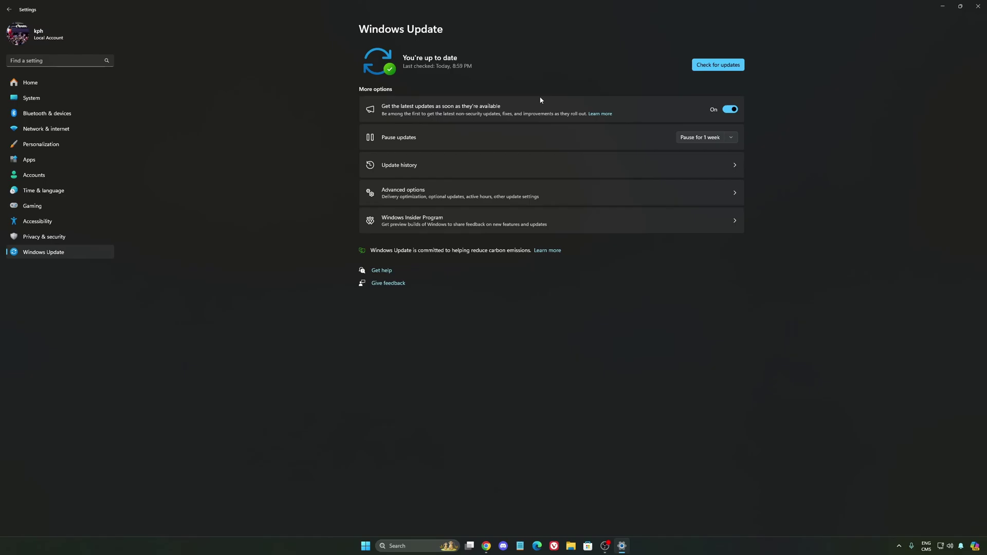
# Close Settings and launch the NVIDIA app from the notification area
pyautogui.click(979, 7)
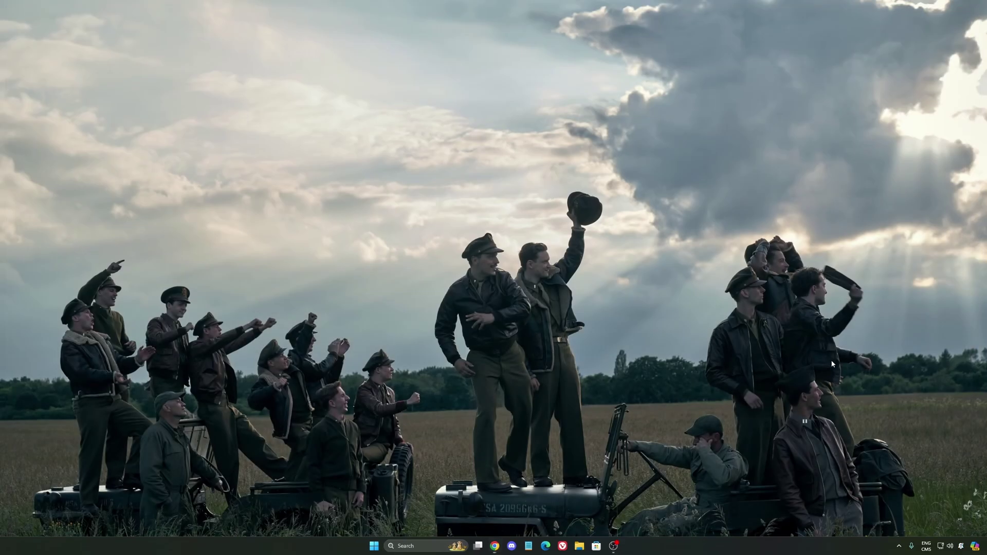
pyautogui.click(897, 547)
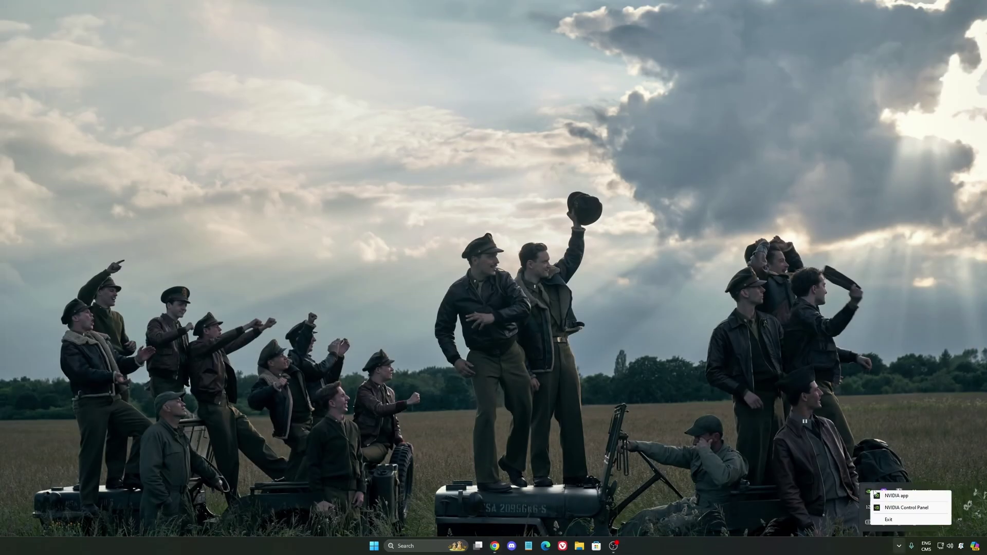
pyautogui.click(900, 499)
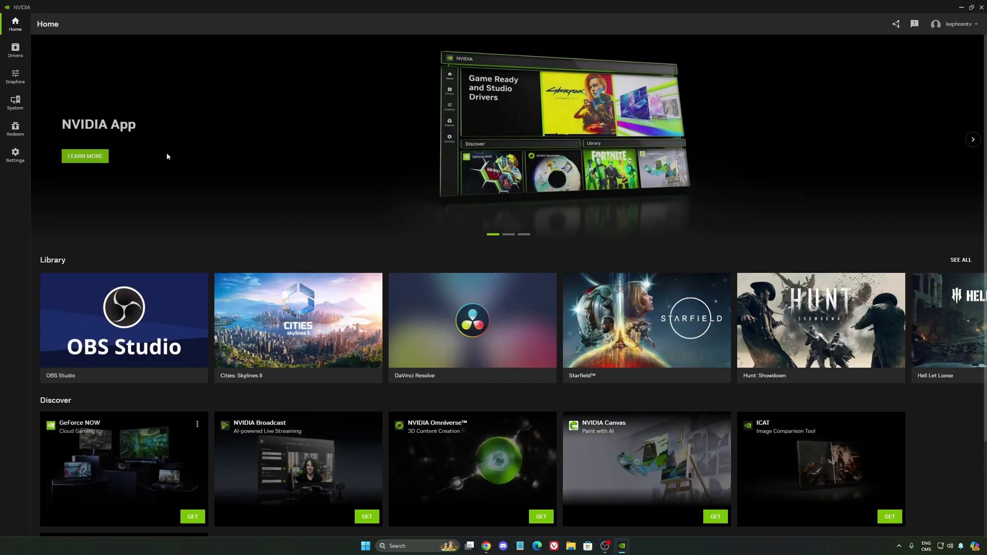
# Turn off the NVIDIA overlay in the app's settings, then minimise the app
pyautogui.click(15, 76)
pyautogui.click(14, 155)
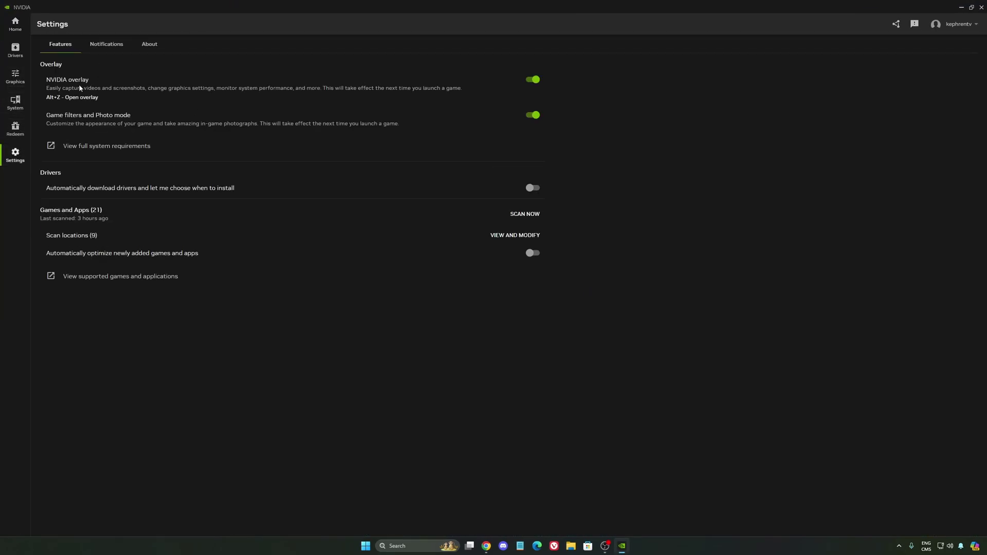
pyautogui.click(531, 80)
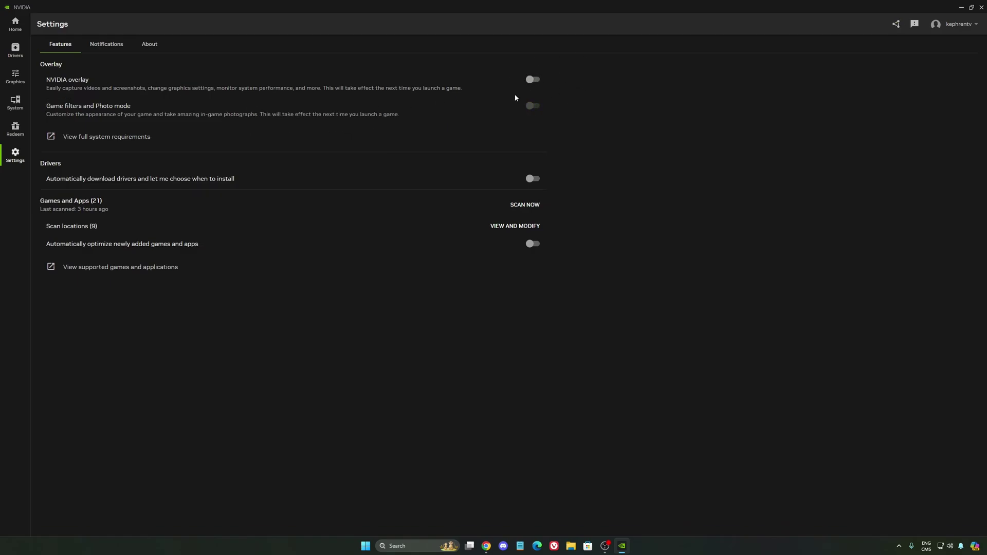
pyautogui.click(960, 10)
pyautogui.click(899, 546)
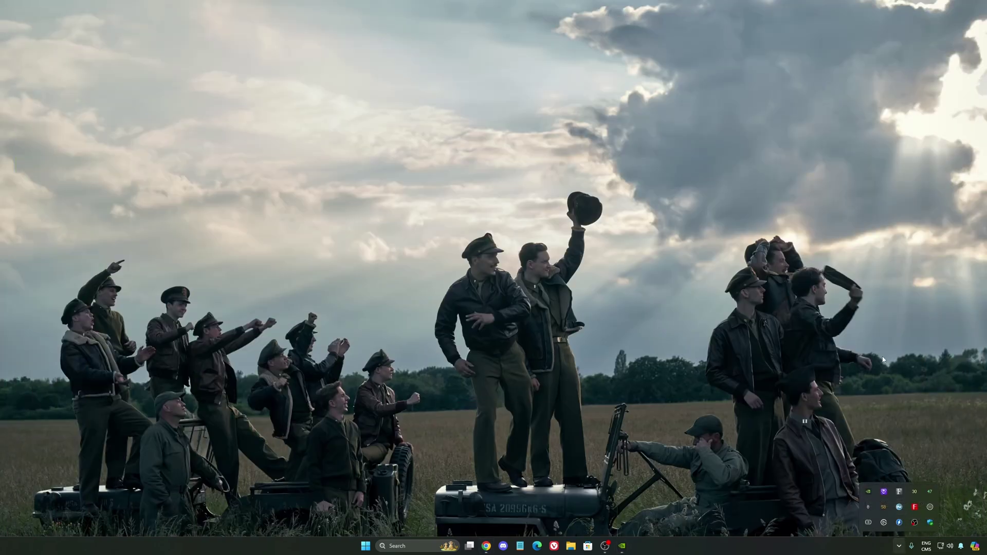
# Launch NVIDIA Control Panel and scroll through the Manage 3D settings global list
pyautogui.click(788, 323)
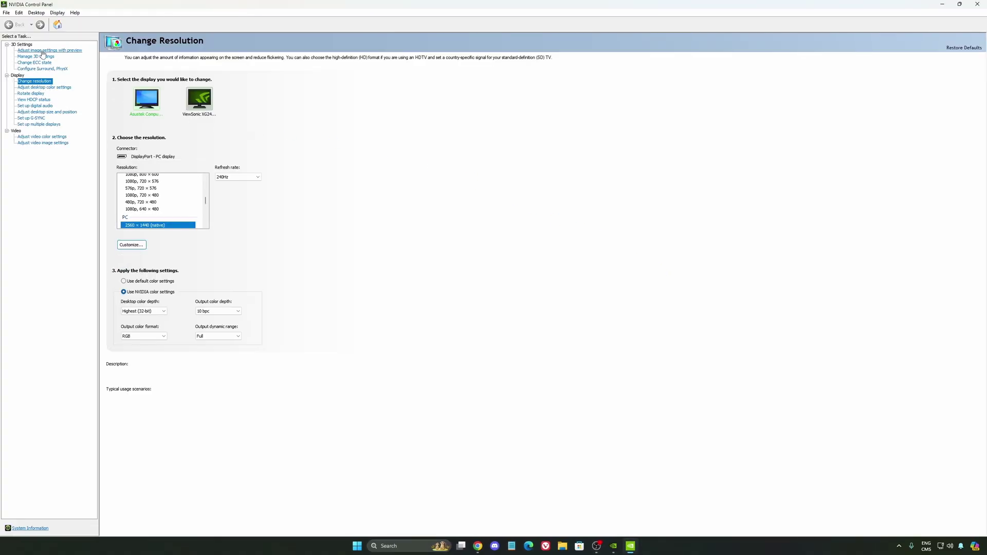
pyautogui.click(43, 56)
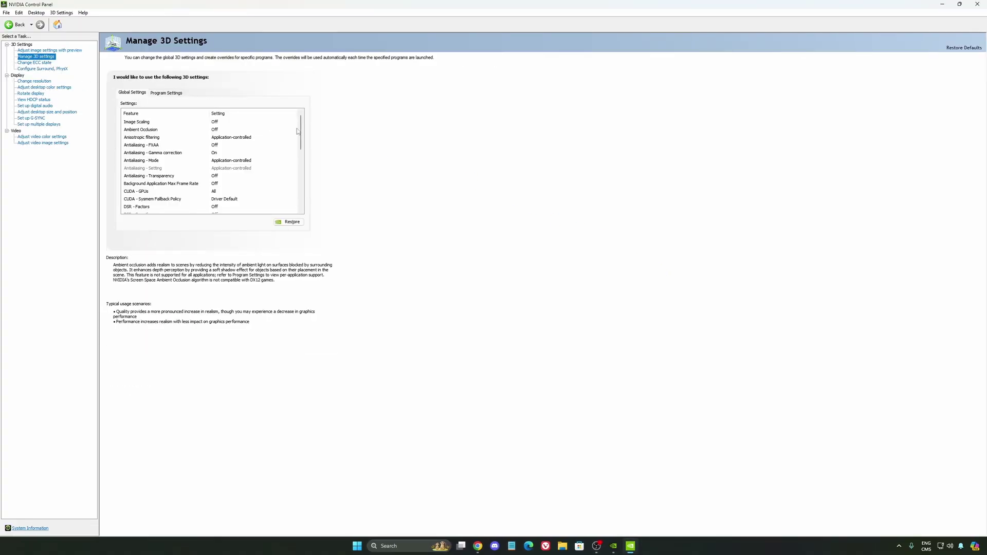
pyautogui.moveTo(301, 132); pyautogui.dragTo(300, 149)
pyautogui.moveTo(159, 178)
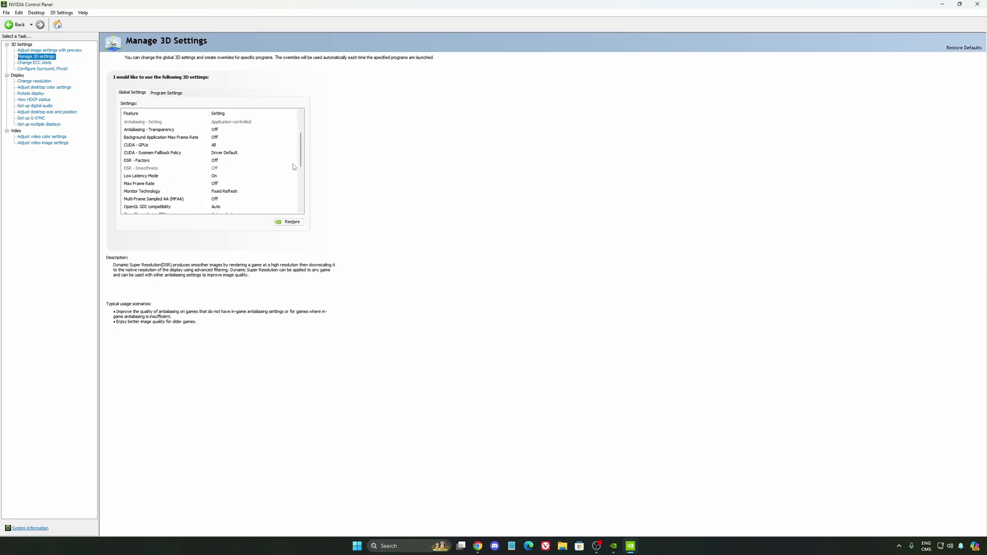
pyautogui.moveTo(301, 157); pyautogui.dragTo(301, 180)
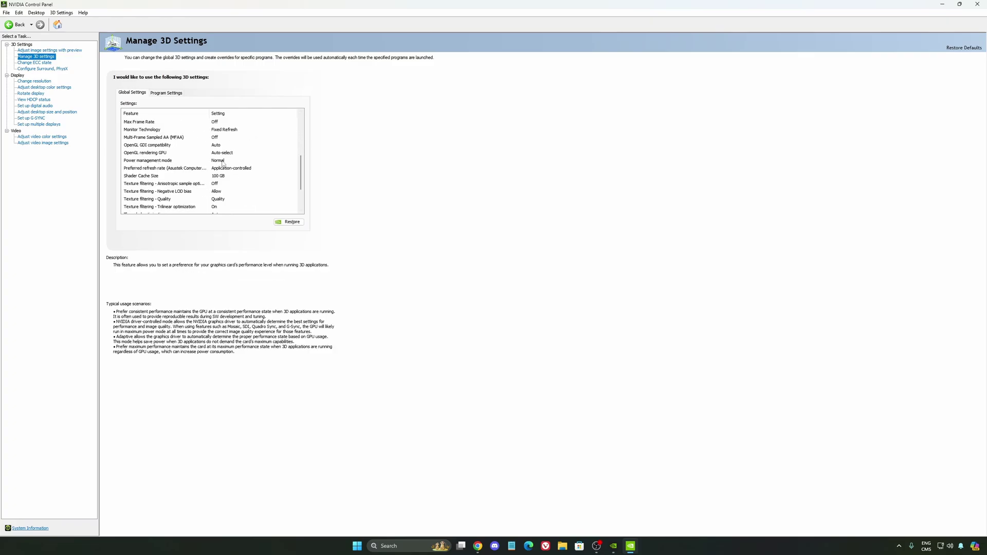
# Inspect Power management mode (Normal) and Shader Cache Size (100 GB), leaving both unchanged
pyautogui.click(221, 164)
pyautogui.click(220, 164)
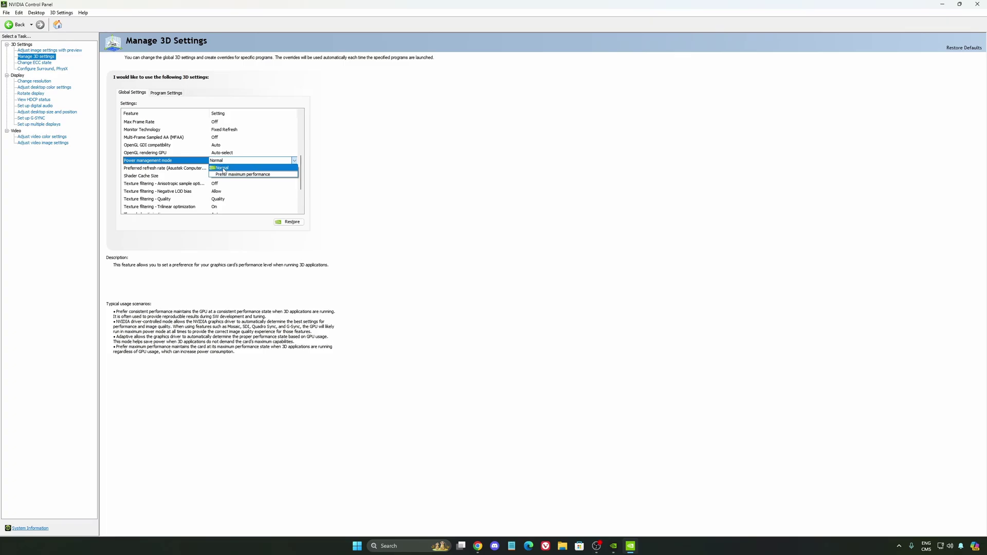
pyautogui.click(375, 177)
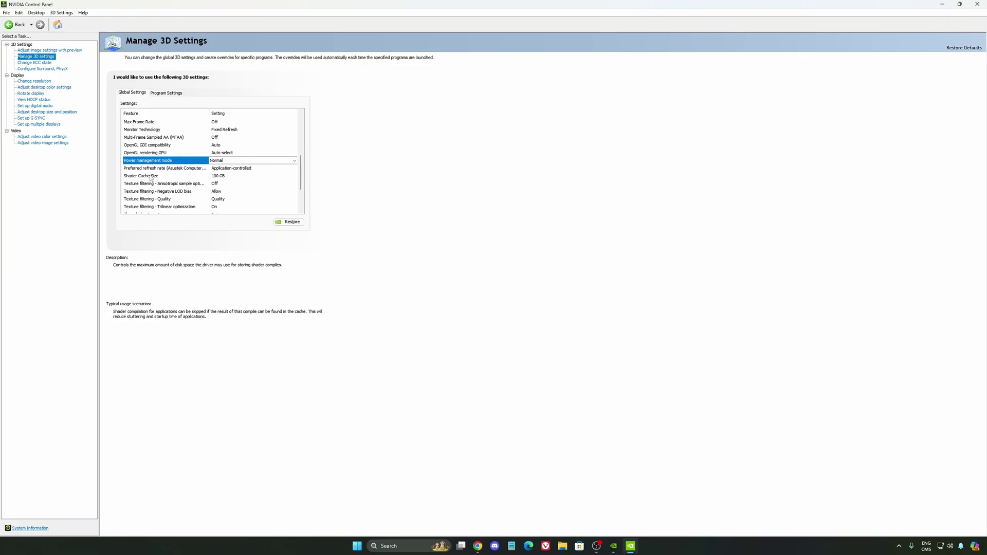
pyautogui.click(235, 176)
pyautogui.click(235, 177)
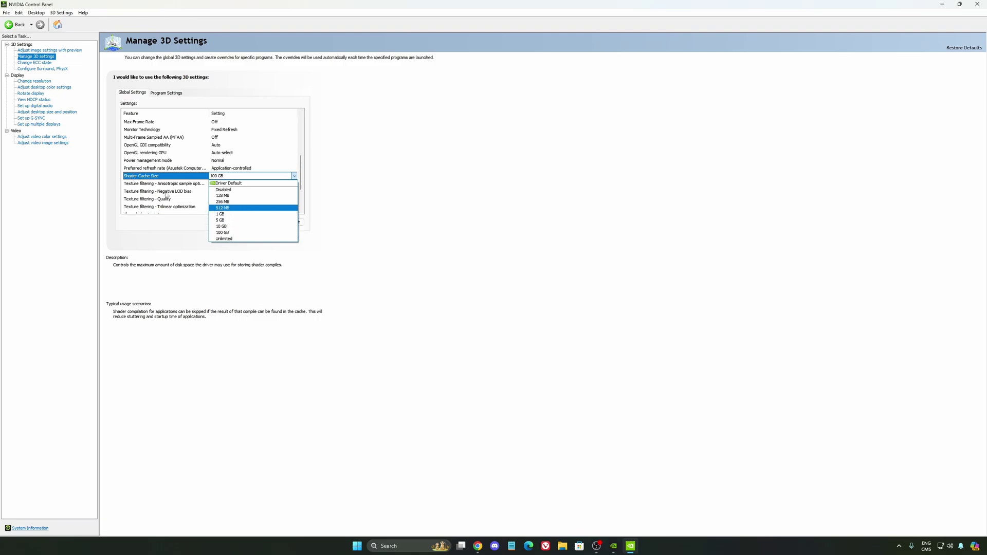
pyautogui.click(267, 233)
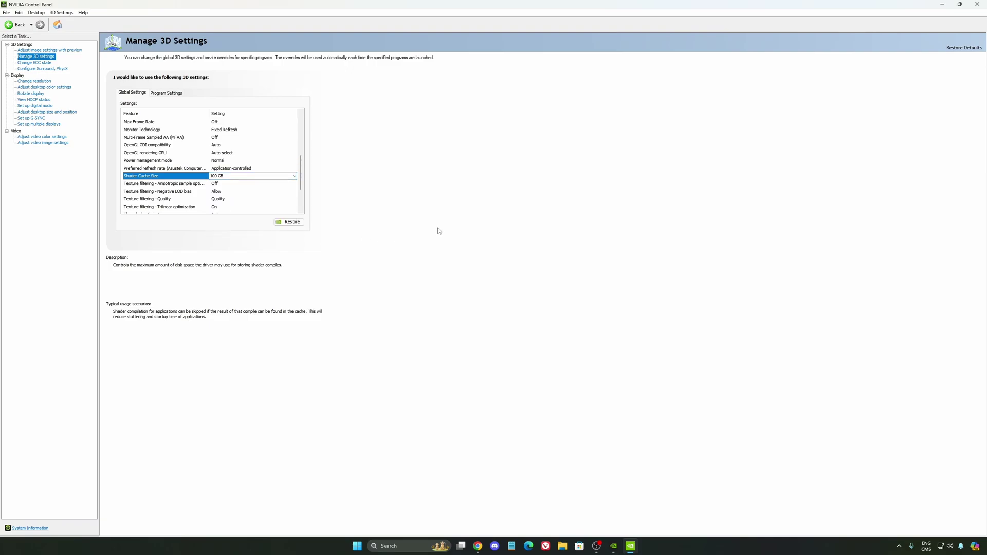
# On Change resolution, check the refresh rate list and keep 2560 x 1440 at 240Hz
pyautogui.click(34, 80)
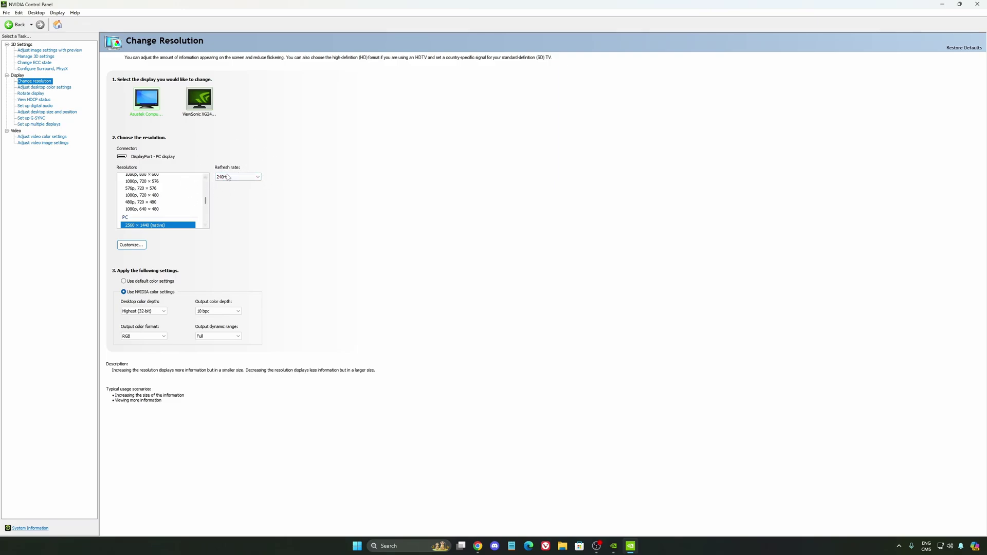
pyautogui.click(238, 178)
pyautogui.click(320, 184)
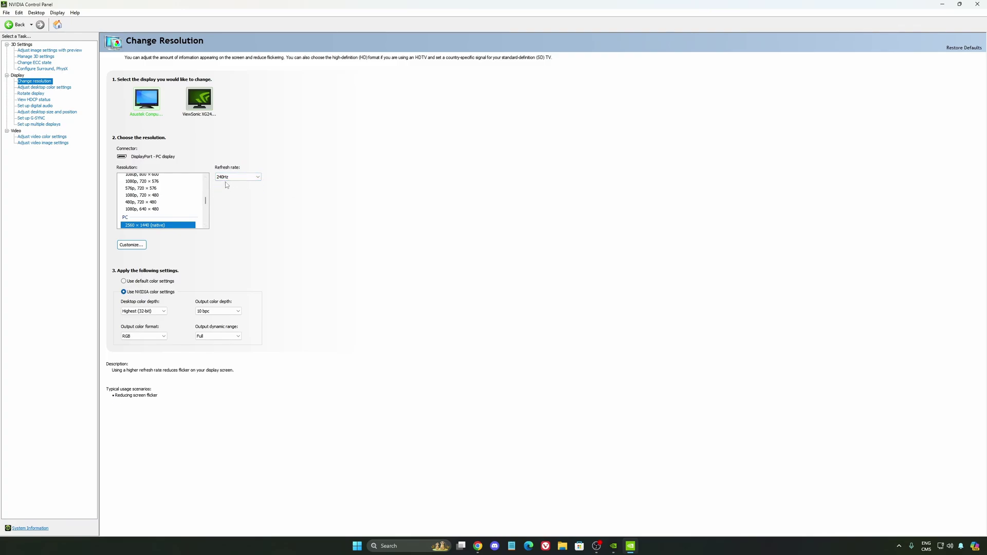
pyautogui.click(235, 178)
pyautogui.click(308, 180)
# Open the Set up G-SYNC page in NVIDIA Control Panel
pyautogui.click(31, 118)
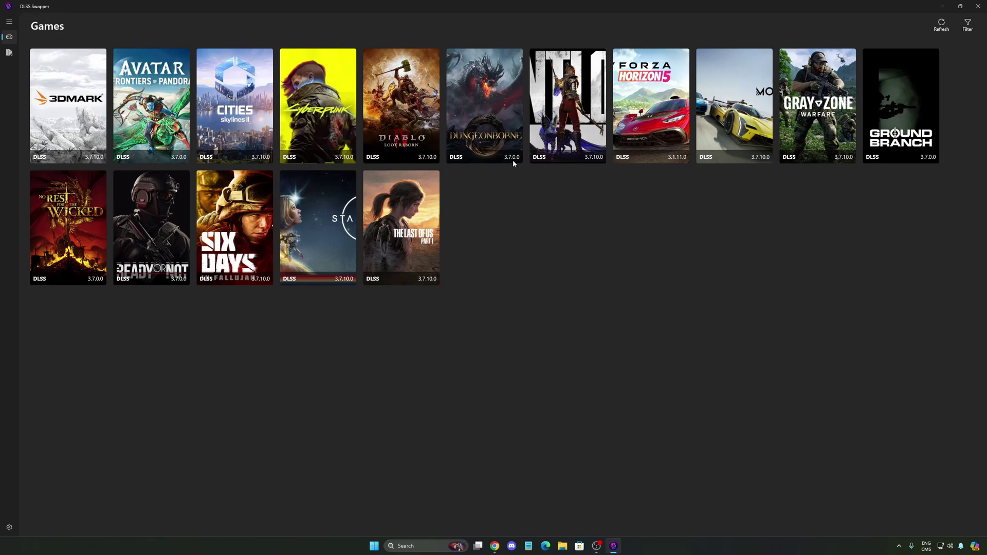
# Select Dungeonborne's tile, choose DLSS 3.7.10.0 and swap it in
pyautogui.click(504, 154)
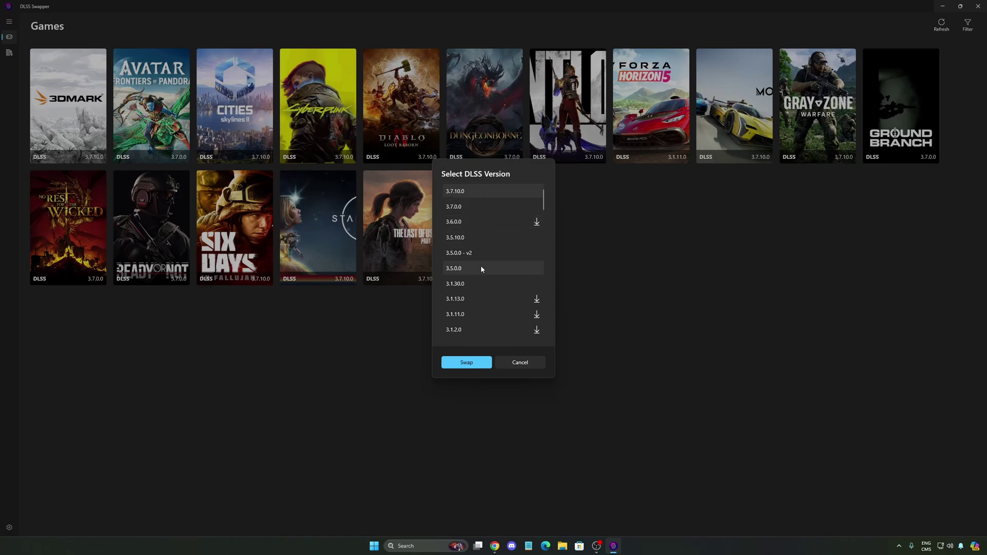
pyautogui.click(473, 364)
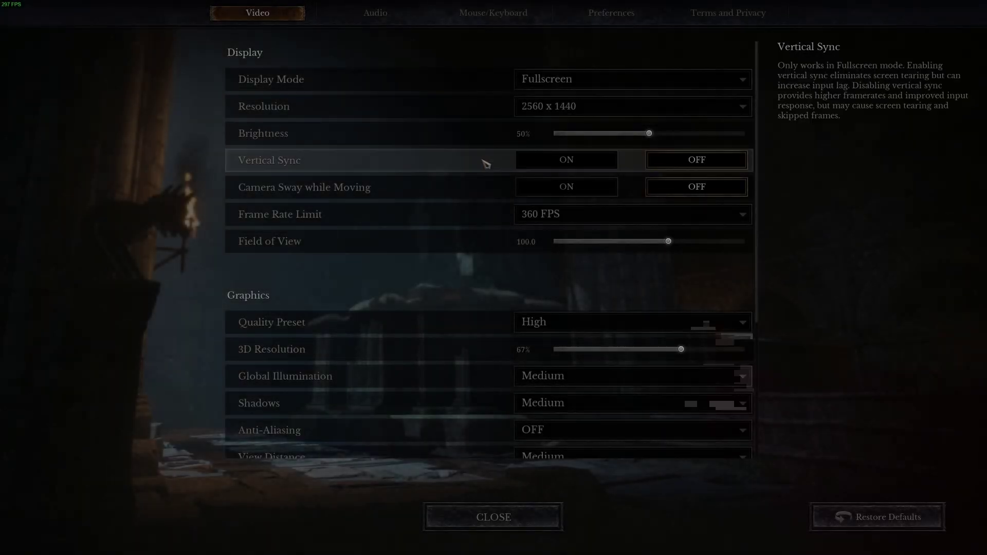
pyautogui.click(566, 81)
pyautogui.click(569, 105)
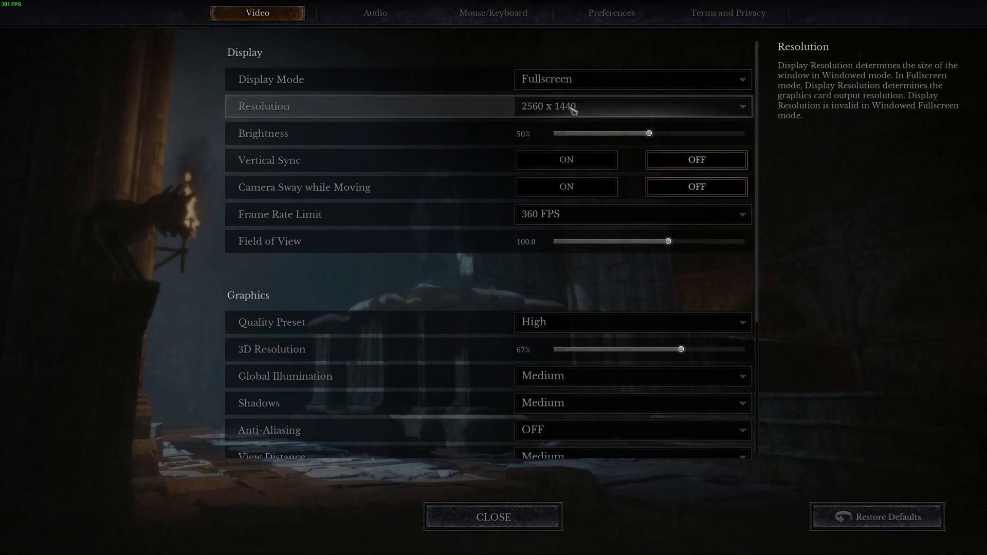
pyautogui.click(597, 109)
pyautogui.click(815, 190)
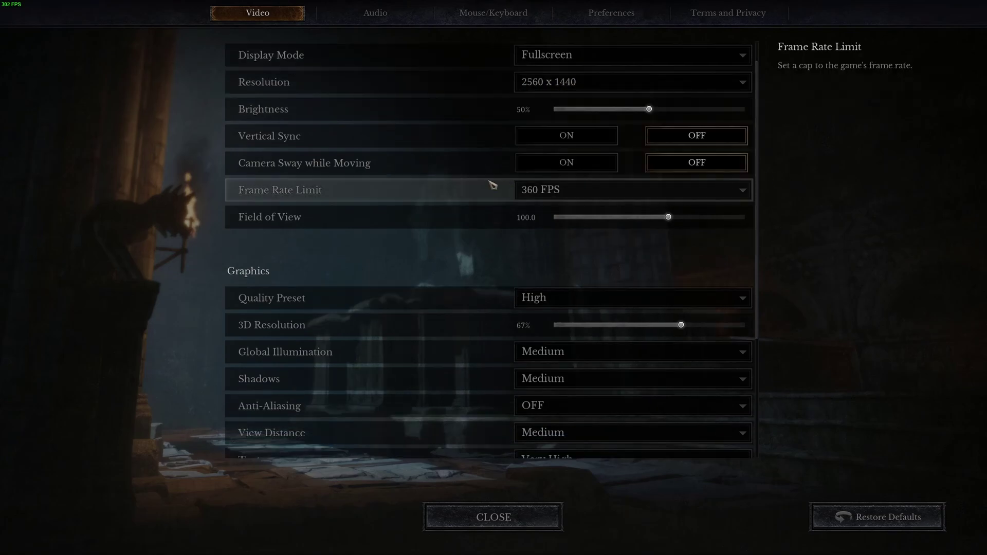
pyautogui.scroll(-5, 463, 257)
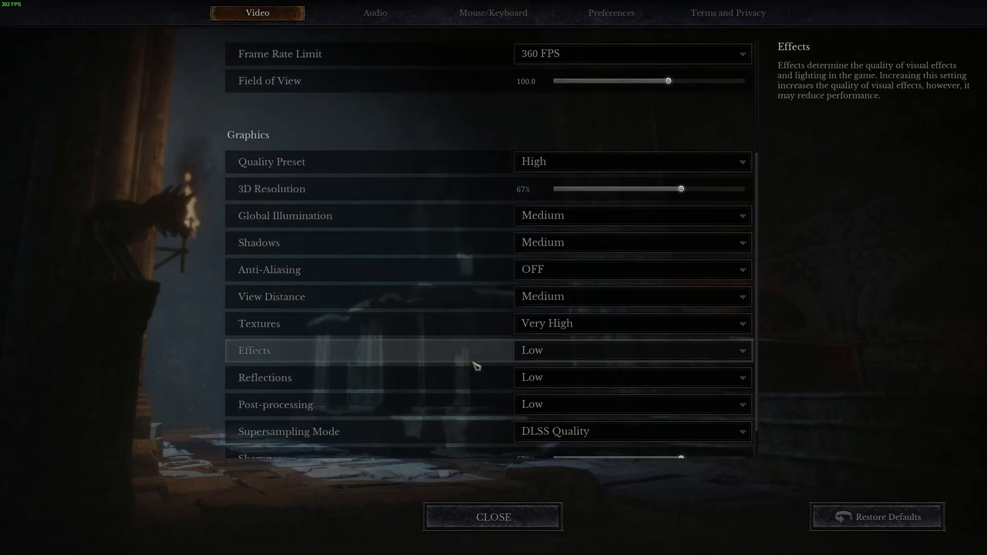
pyautogui.scroll(5, 391, 298)
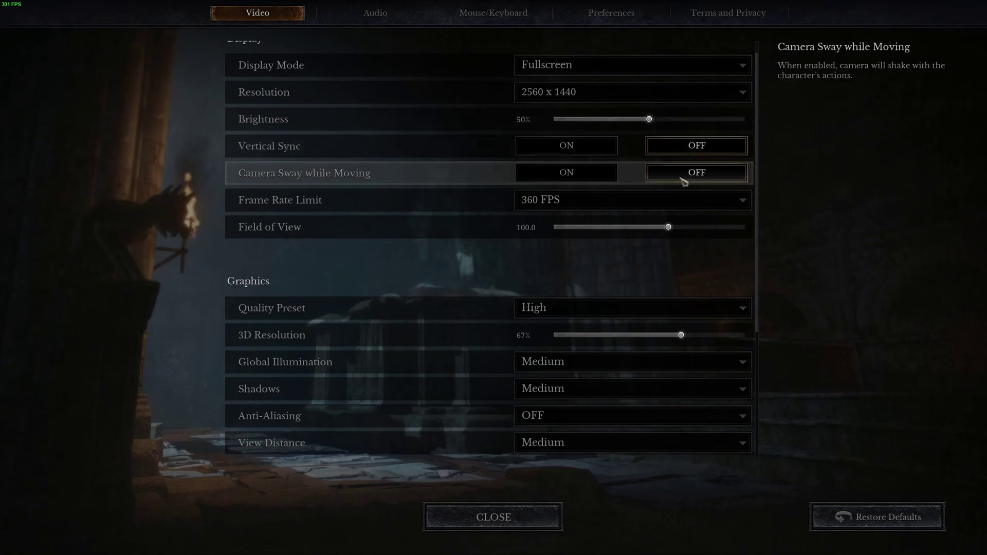
pyautogui.scroll(-1, 312, 201)
pyautogui.scroll(-1, 446, 176)
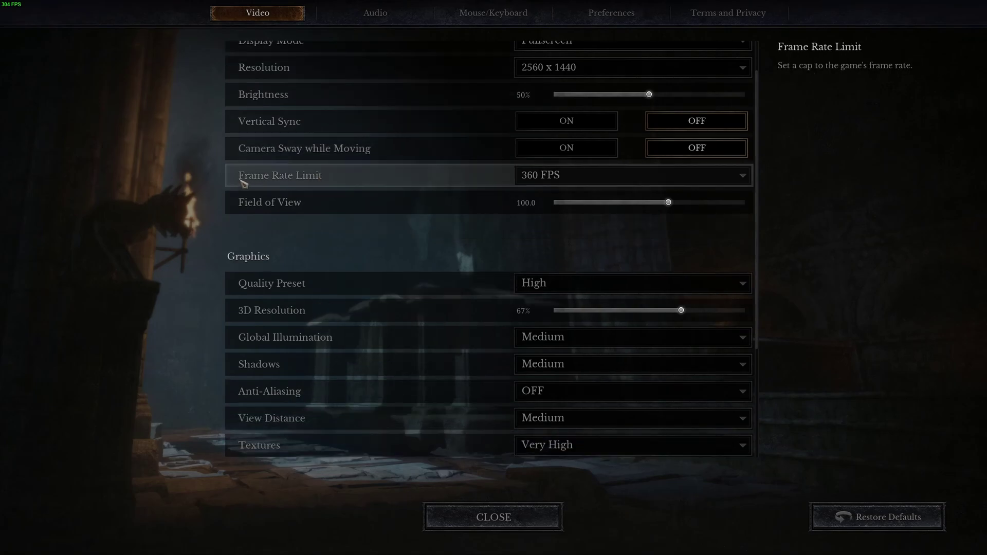
pyautogui.click(565, 177)
pyautogui.scroll(-3, 549, 341)
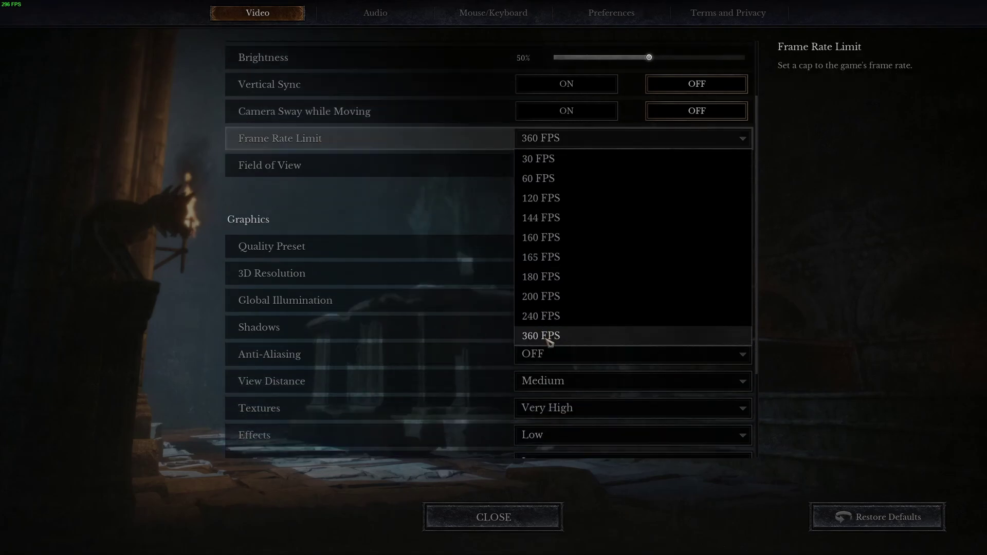
pyautogui.scroll(3, 548, 340)
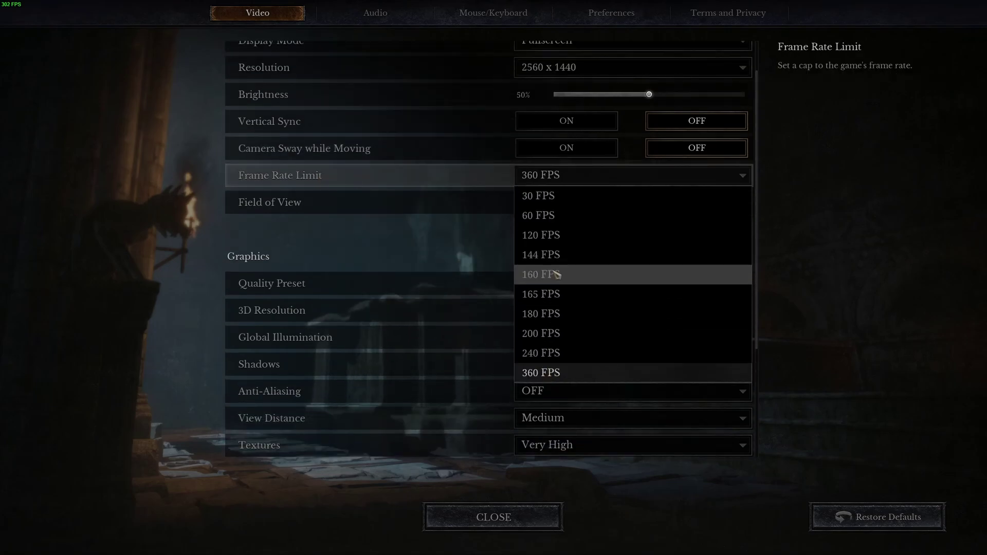
pyautogui.press('Escape')
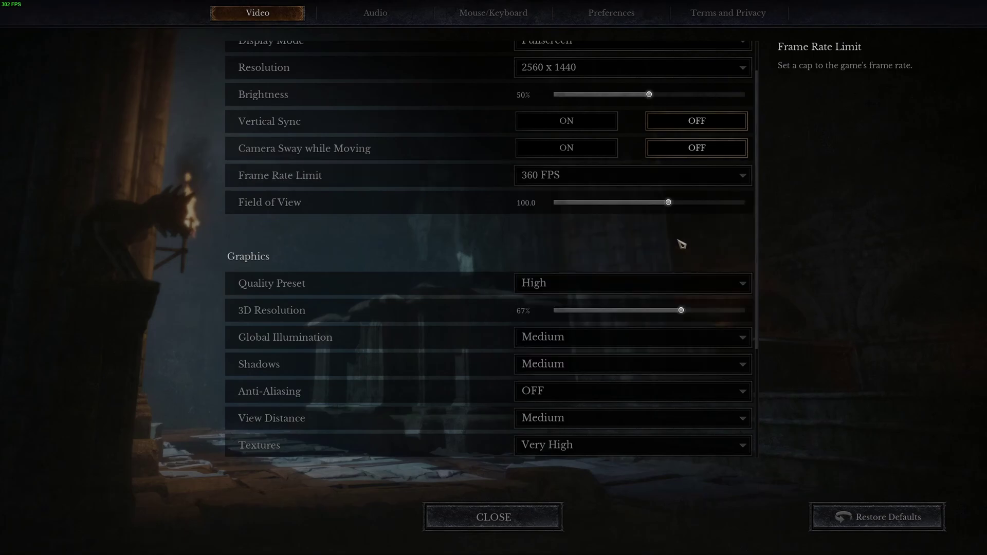
pyautogui.click(568, 184)
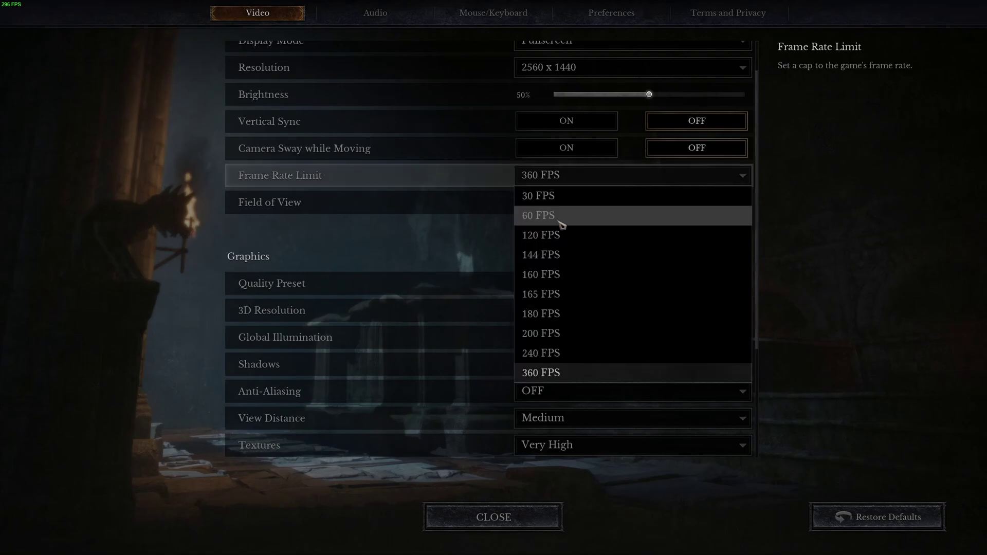
pyautogui.click(765, 216)
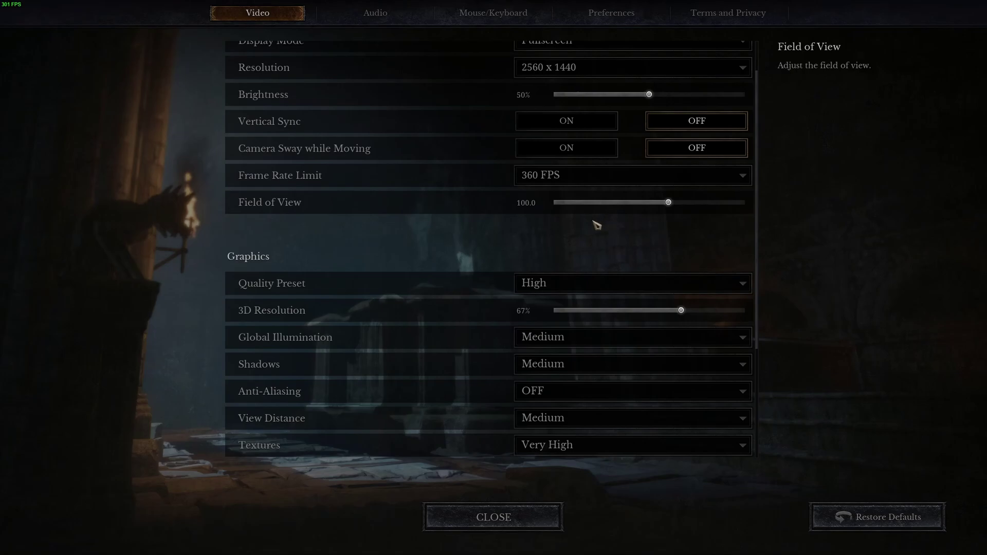
pyautogui.scroll(-1, 289, 238)
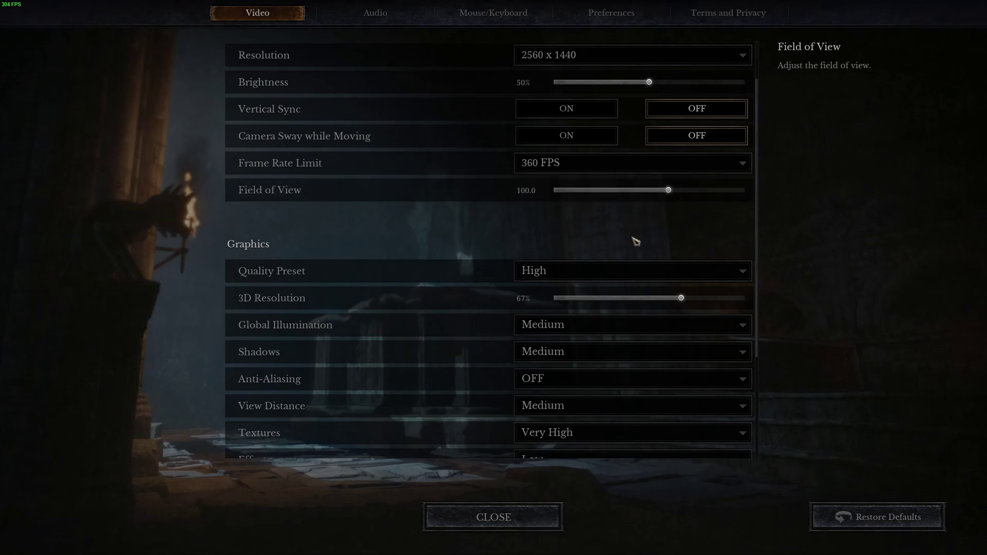
pyautogui.scroll(-1, 569, 241)
pyautogui.scroll(-5, 401, 264)
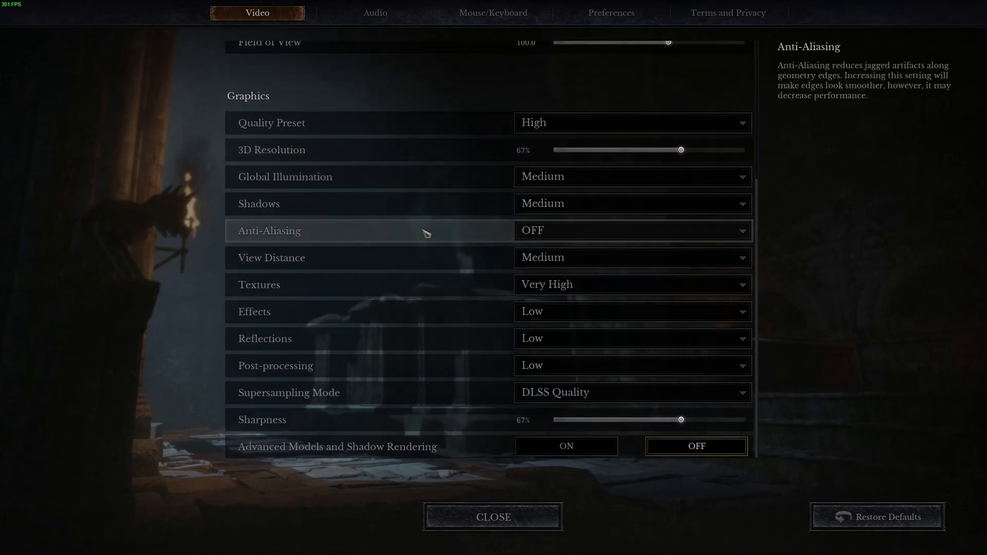
pyautogui.click(545, 177)
pyautogui.click(555, 222)
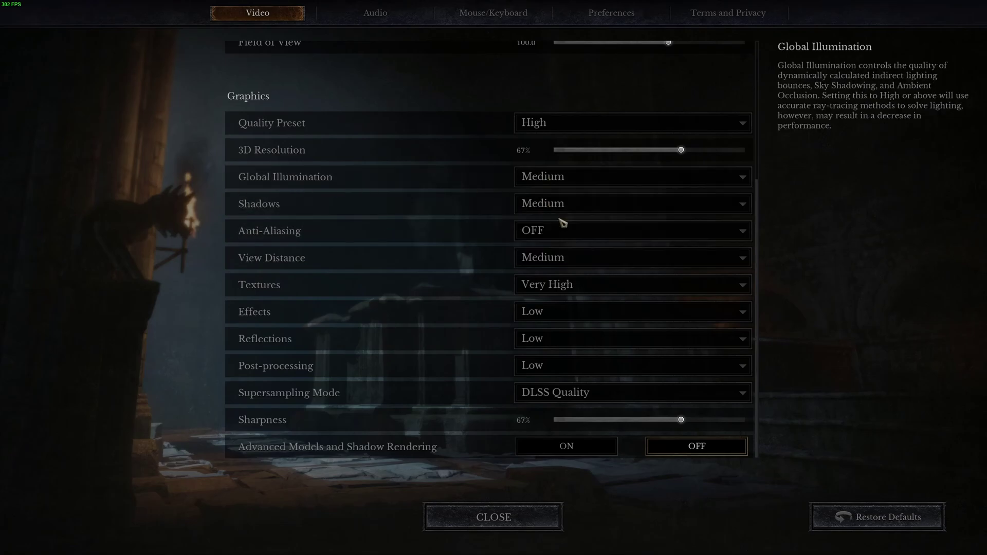
pyautogui.click(545, 186)
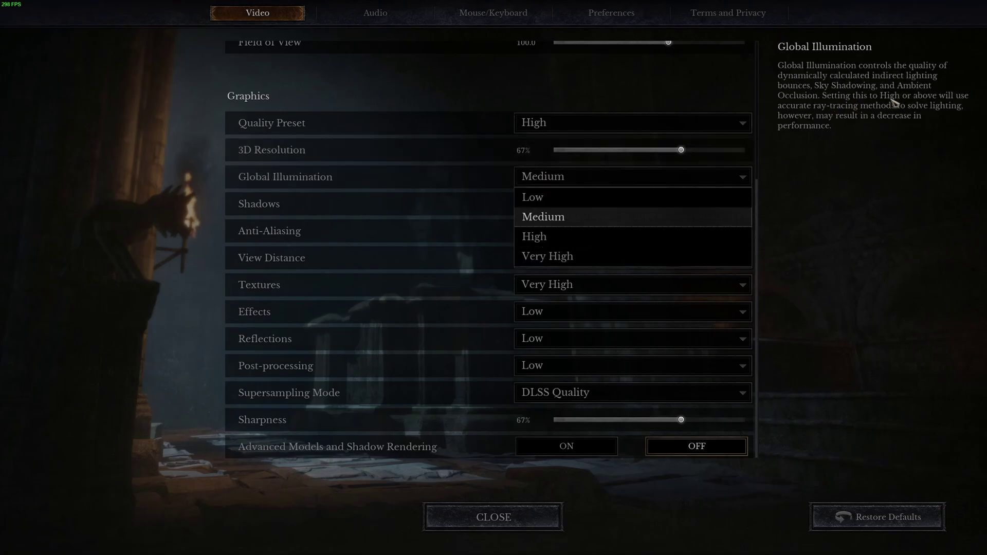
pyautogui.click(836, 218)
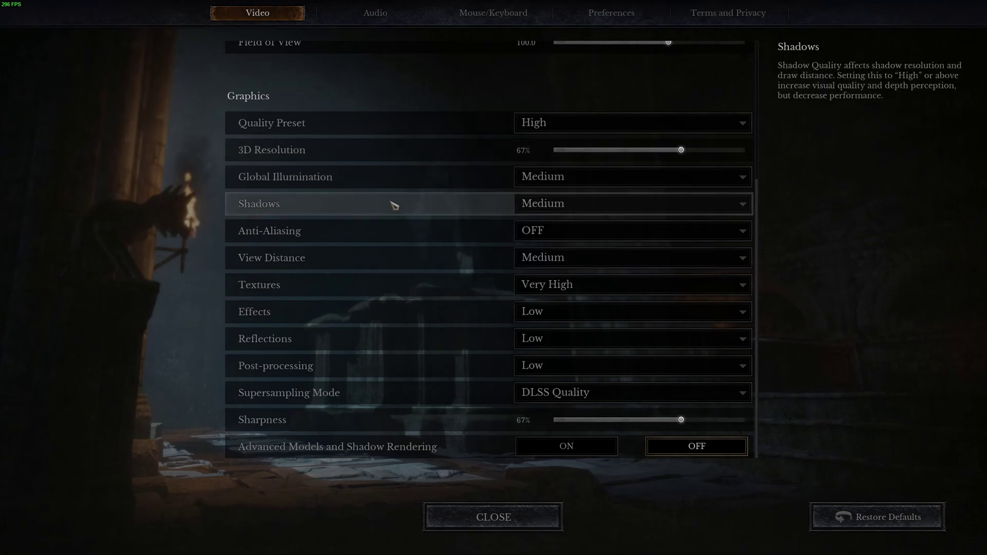
pyautogui.click(565, 184)
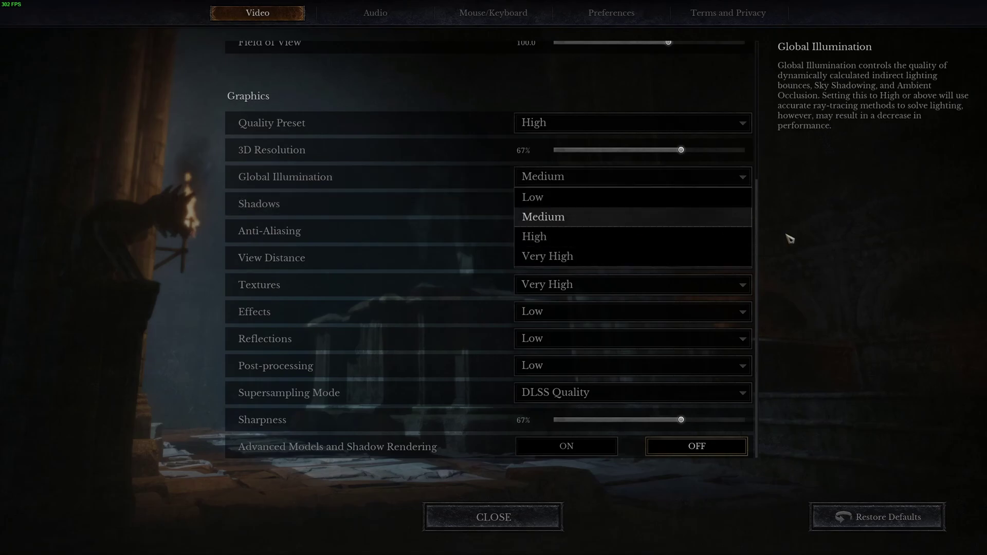
pyautogui.click(807, 235)
pyautogui.click(561, 204)
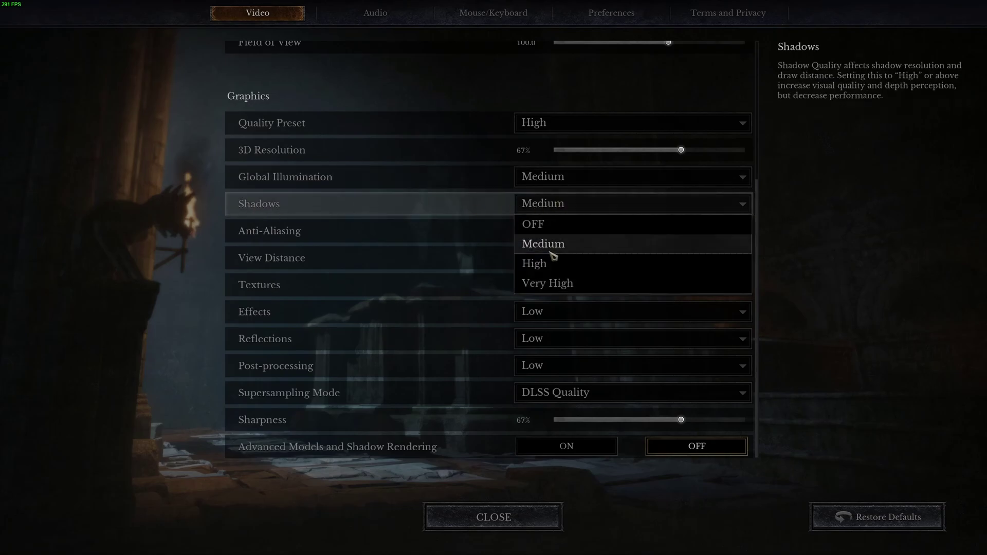
pyautogui.click(828, 228)
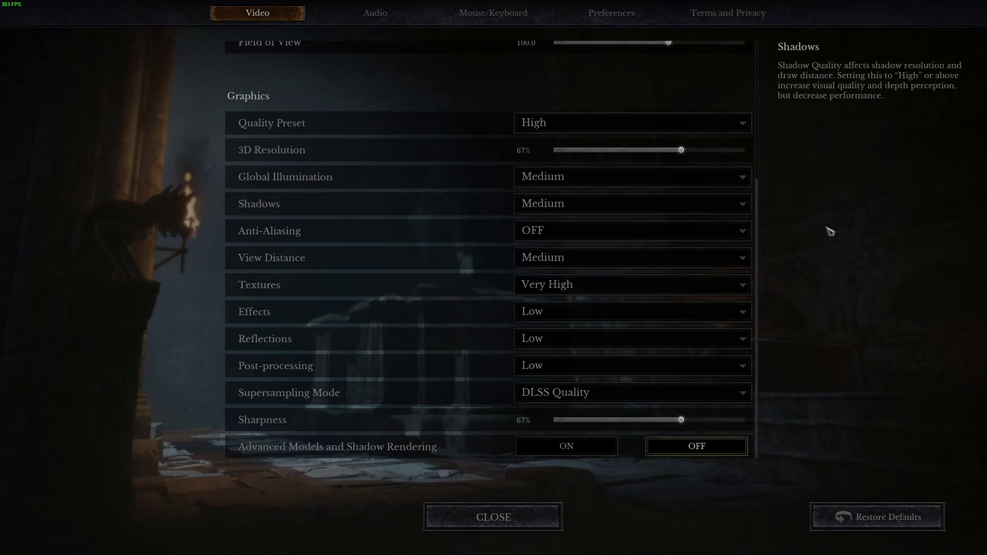
pyautogui.click(580, 211)
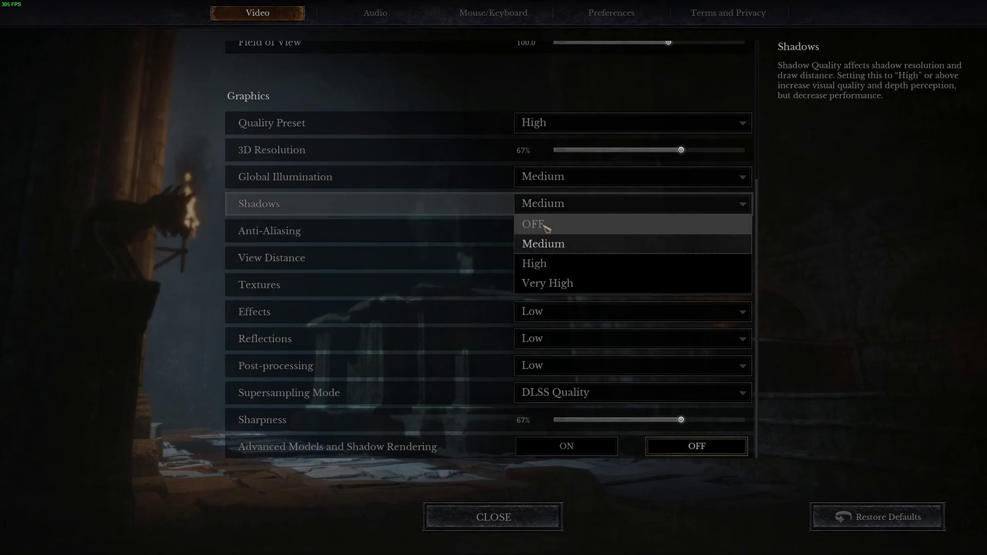
pyautogui.click(864, 221)
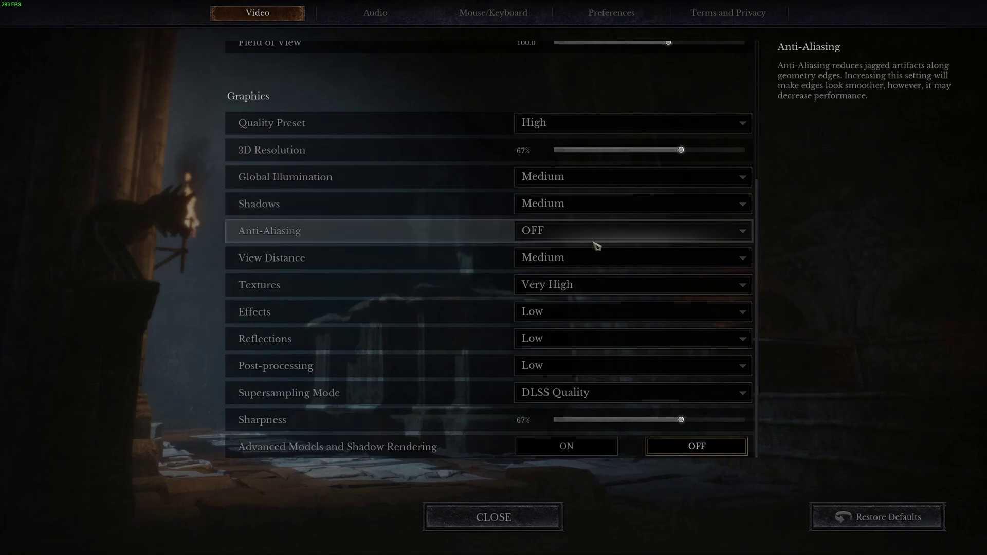
# Review the Anti-Aliasing options and leave Anti-Aliasing set to OFF
pyautogui.click(560, 231)
pyautogui.click(539, 257)
pyautogui.click(562, 232)
pyautogui.click(833, 280)
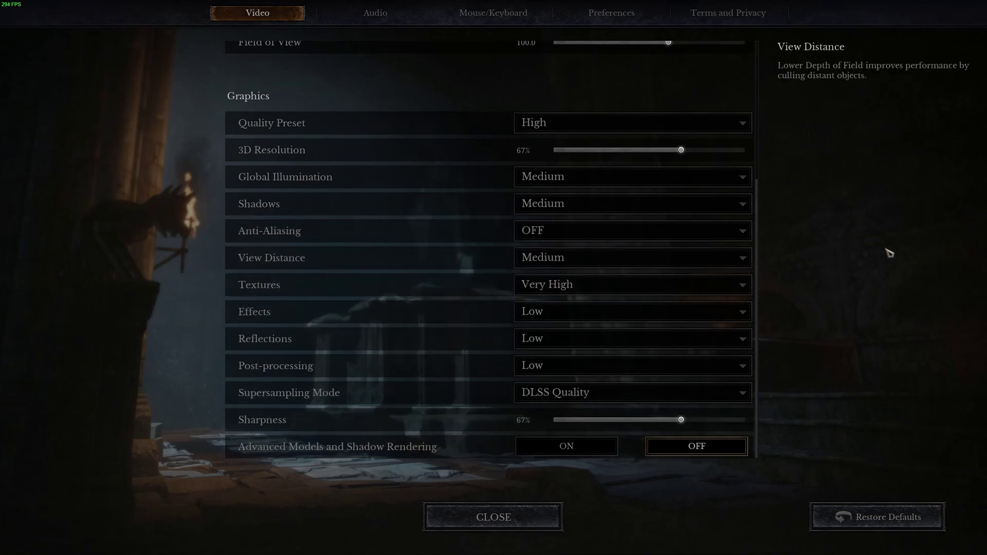
# Set View Distance to High
pyautogui.click(592, 258)
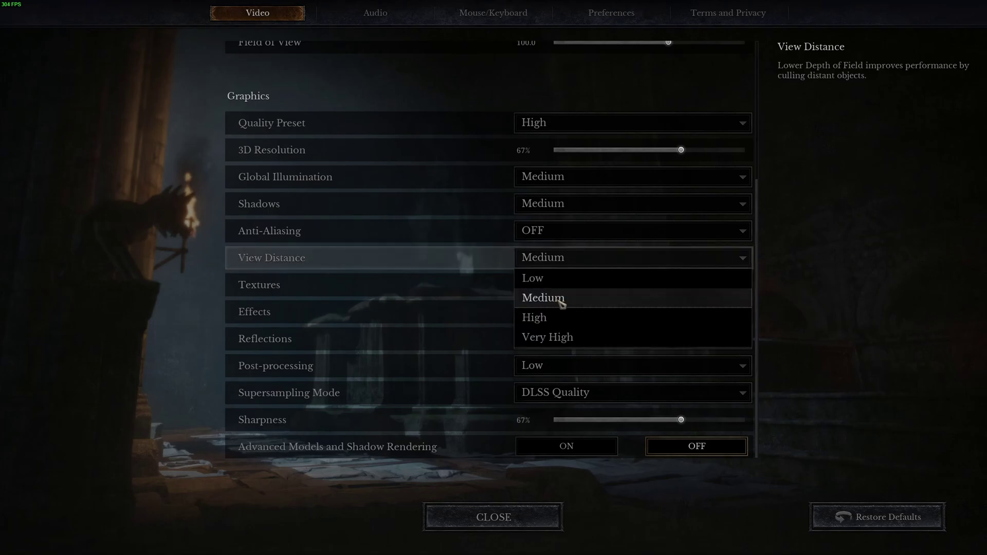
pyautogui.click(545, 317)
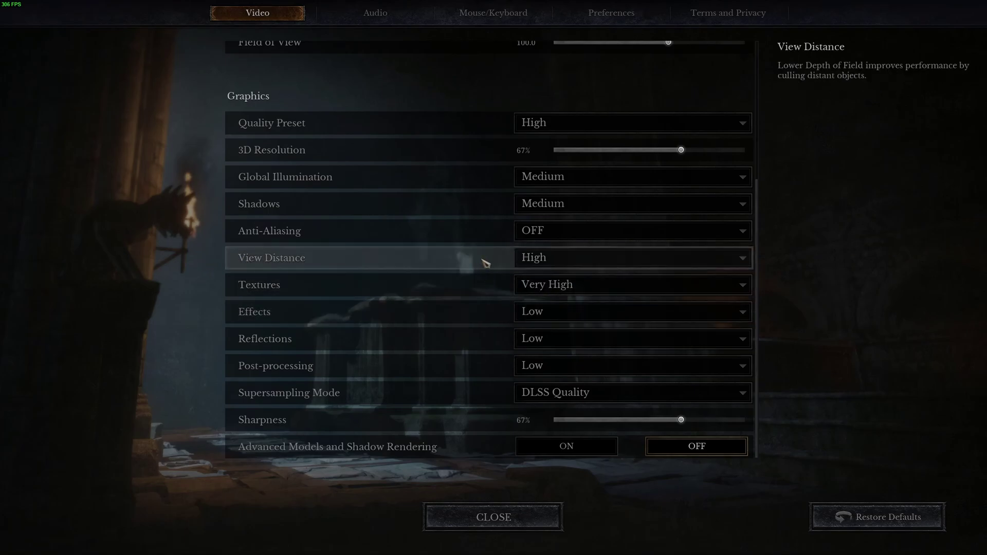
pyautogui.click(573, 264)
pyautogui.click(550, 318)
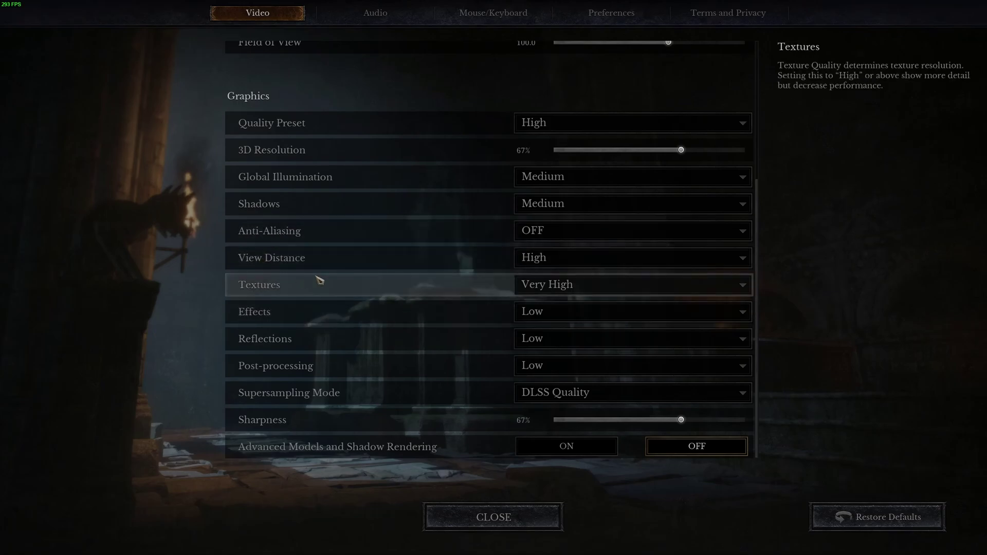
# Check Textures and Post-processing, keeping Textures at Very High and Post-processing at Low
pyautogui.click(533, 287)
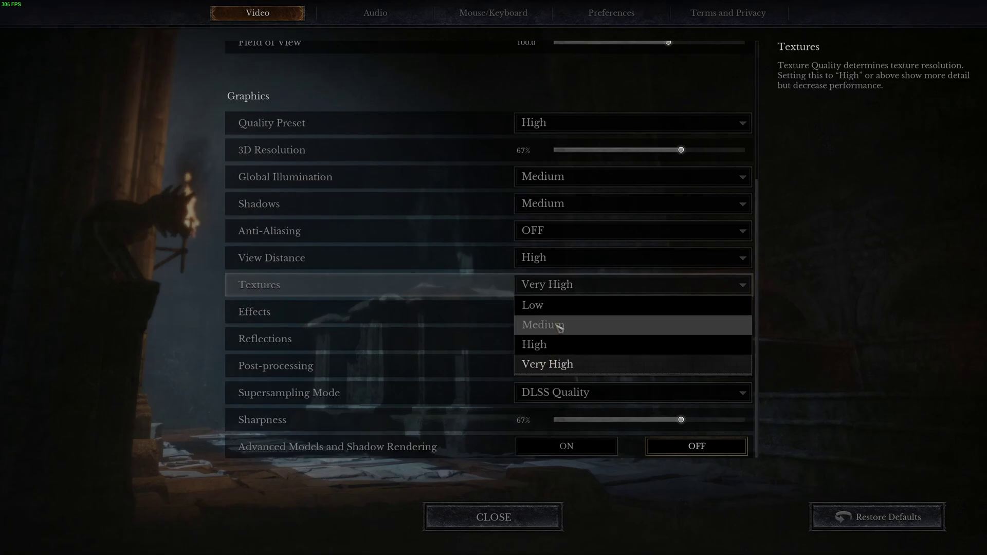
pyautogui.click(787, 283)
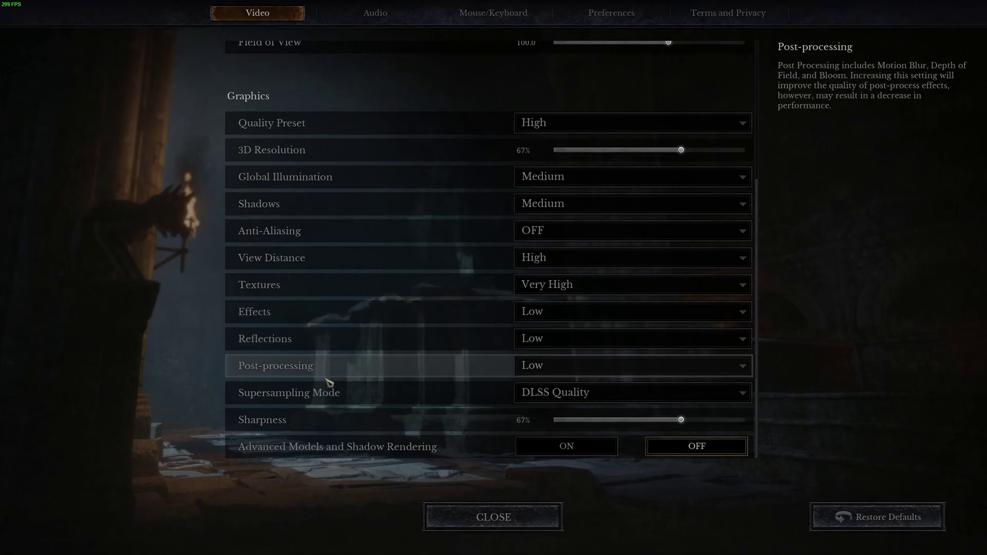
pyautogui.click(589, 366)
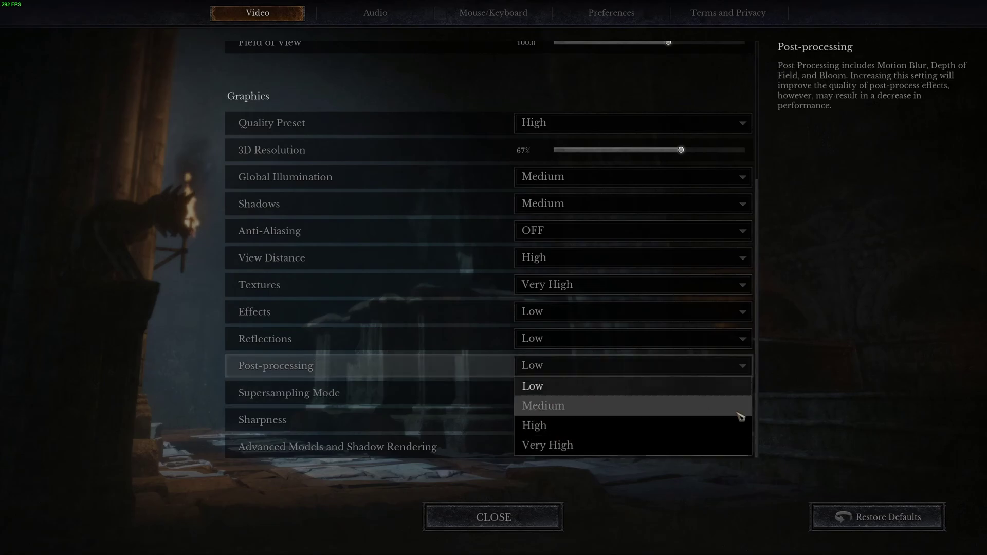
pyautogui.click(813, 399)
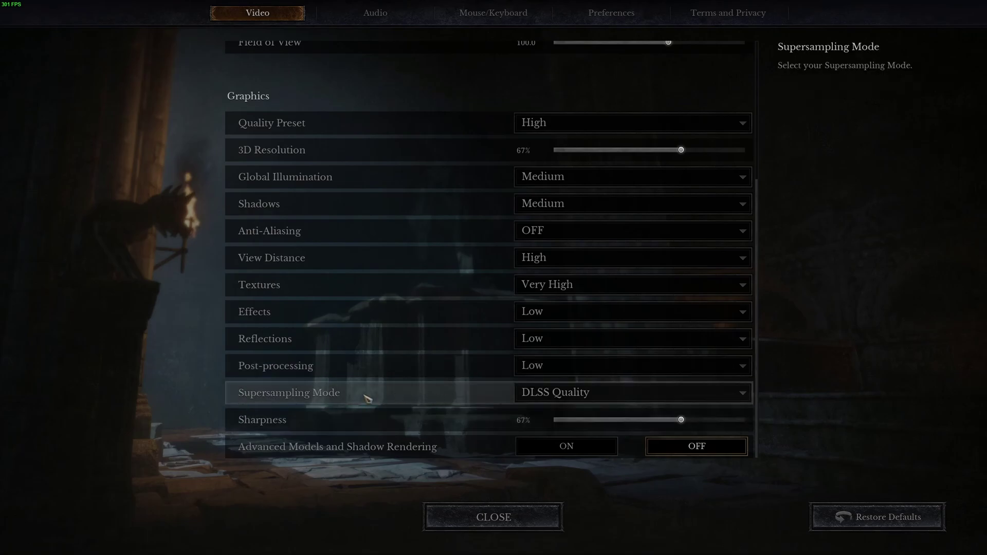
pyautogui.click(509, 397)
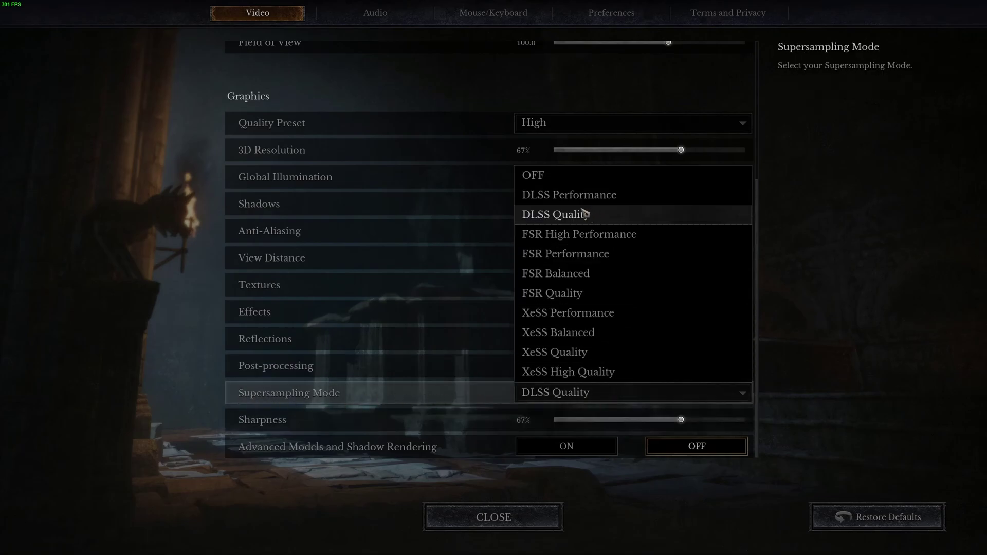
pyautogui.click(635, 196)
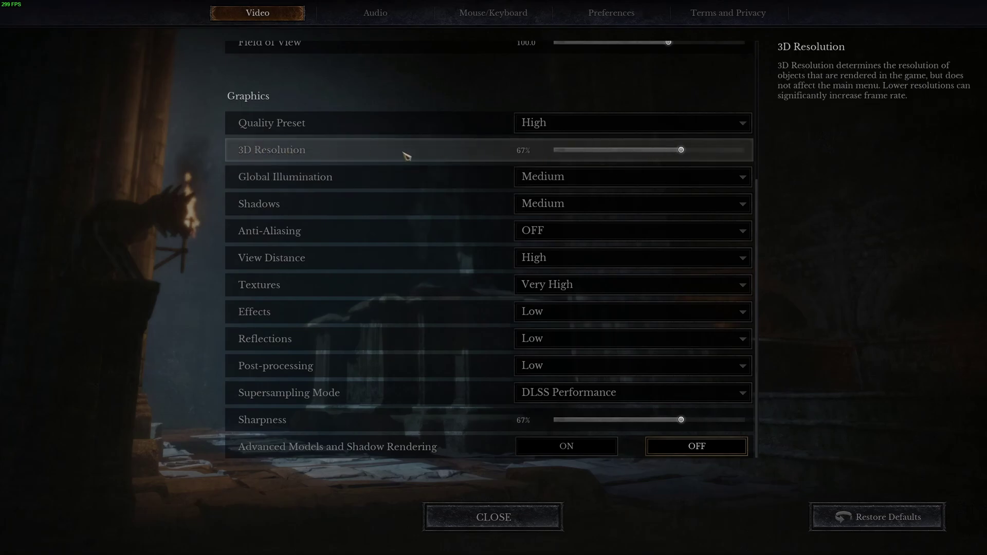
pyautogui.click(576, 394)
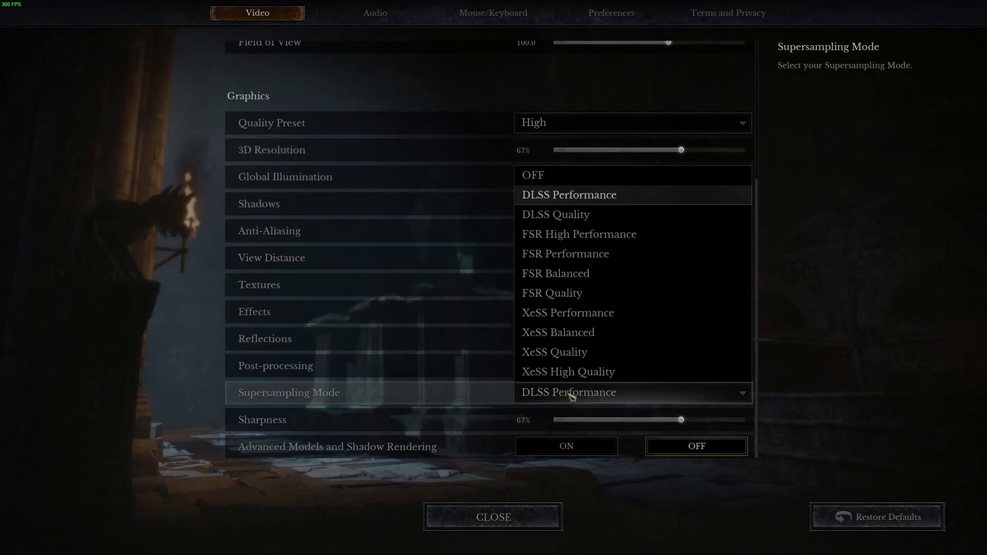
pyautogui.click(873, 278)
pyautogui.click(591, 393)
pyautogui.click(600, 219)
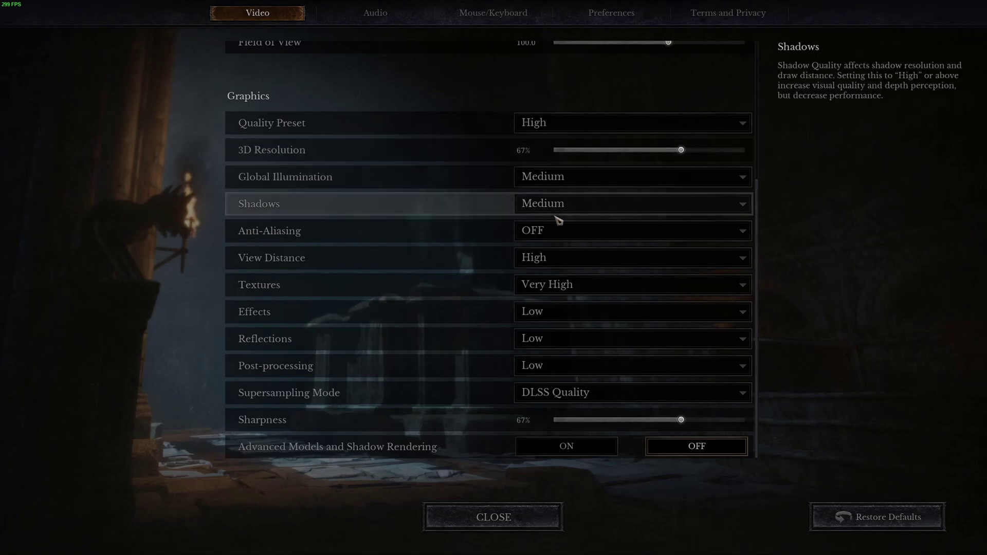
pyautogui.click(580, 393)
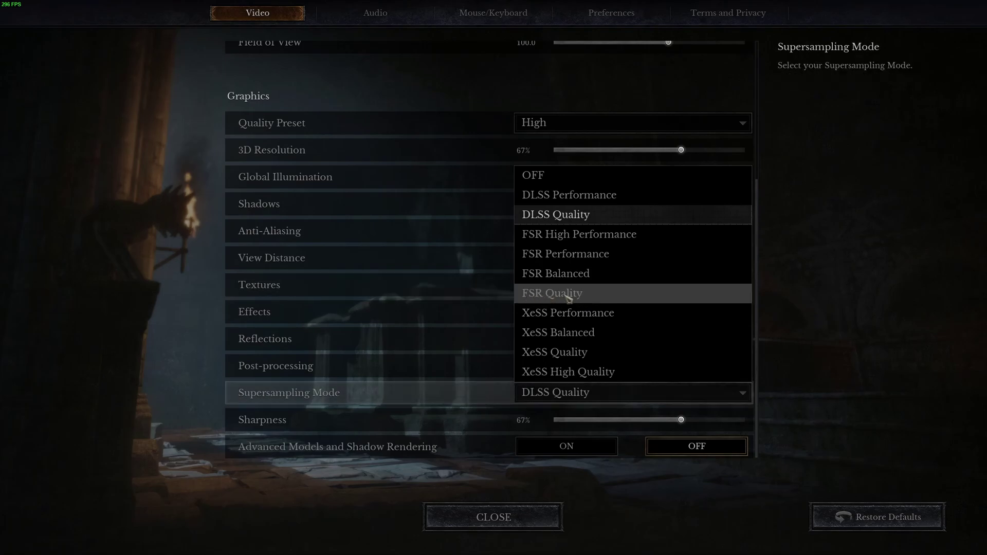
pyautogui.click(798, 309)
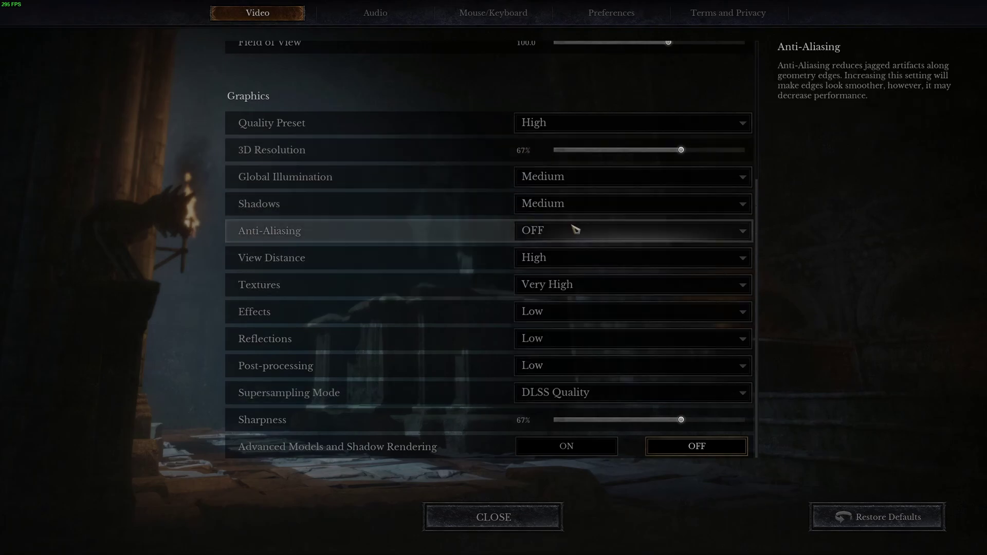
pyautogui.click(571, 398)
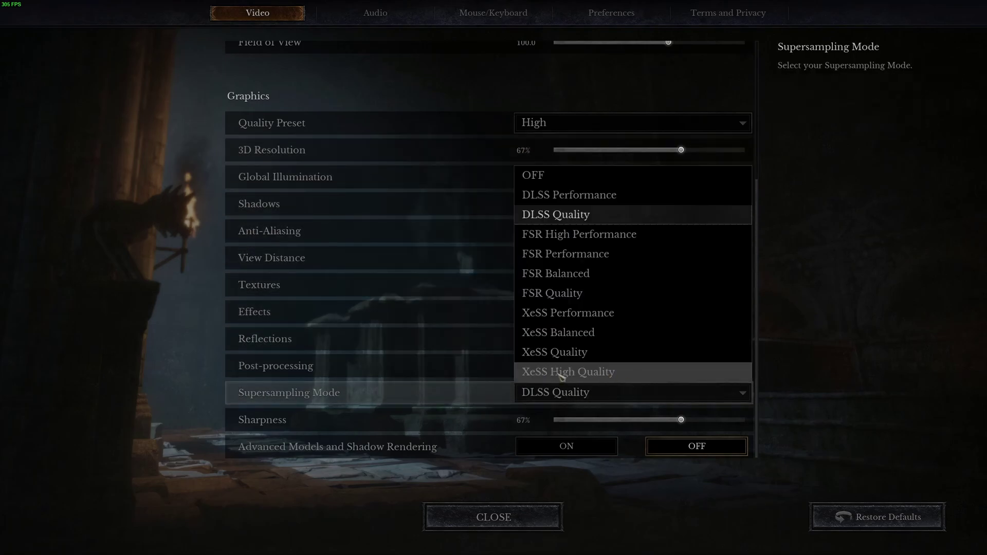
pyautogui.click(811, 359)
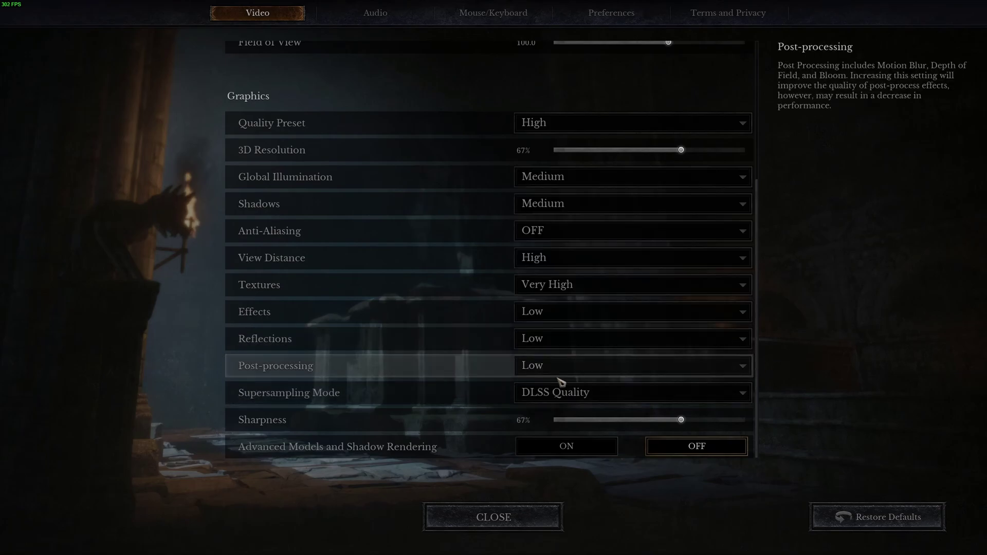